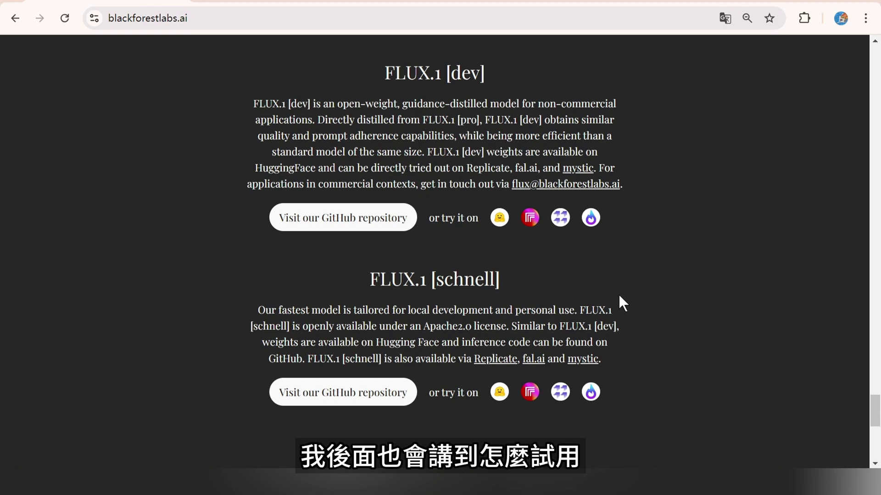
Step: Open Black Forest Labs' FLUX.1 [Schnell] space and enter the prompt: a beautiful lady wearing jacket and glasses holding a board with text"noodle lover"
{"action": "key", "text": "alt+Left"}
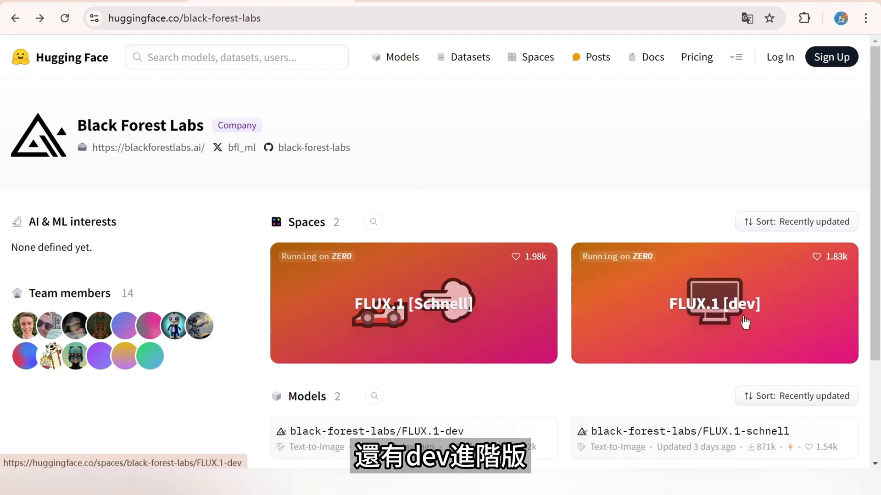
{"action": "left_click", "coordinate": [463, 329]}
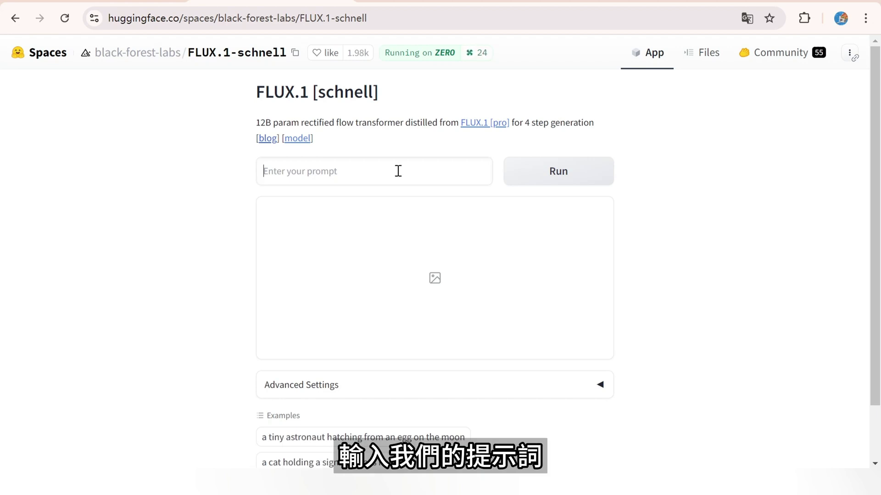
{"action": "type", "text": "a beautiful lady wearin"}
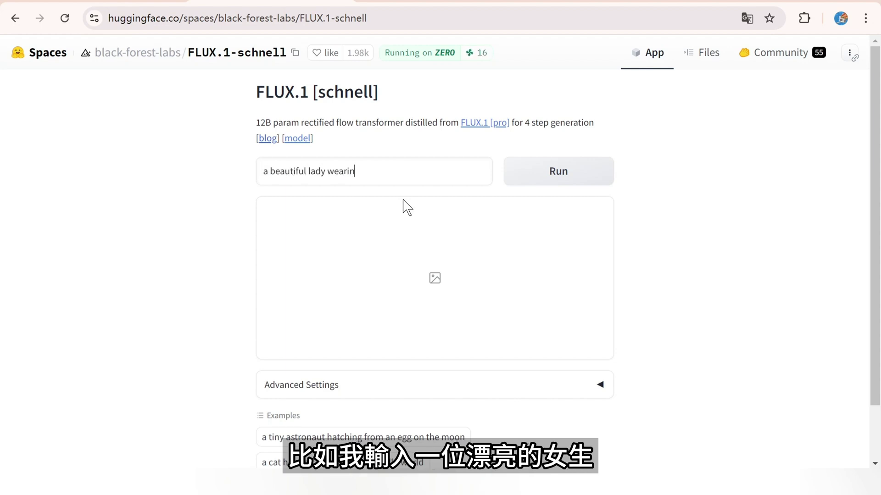
{"action": "type", "text": "g jacket and glasses holding a"}
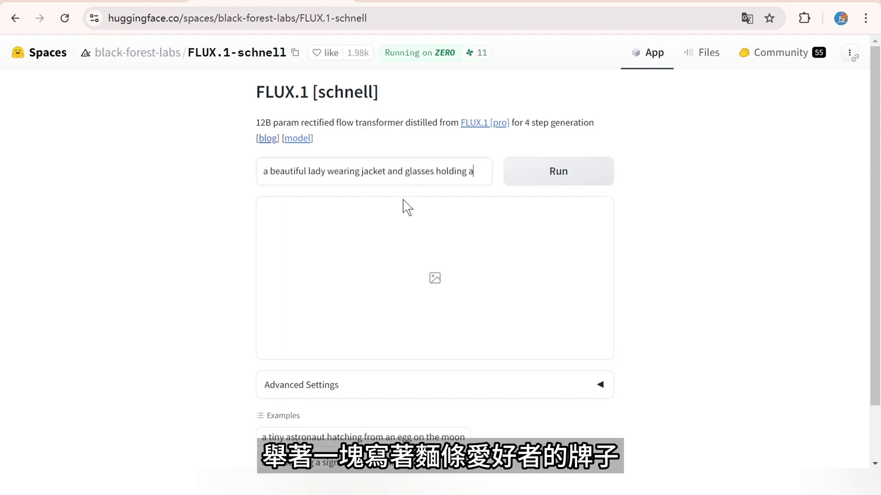
{"action": "type", "text": " board with text\"noo"}
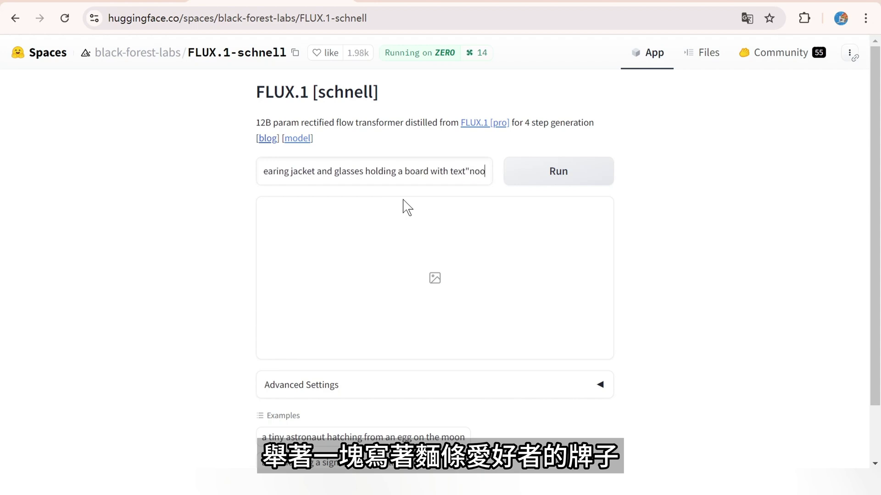
{"action": "type", "text": "dle lover\""}
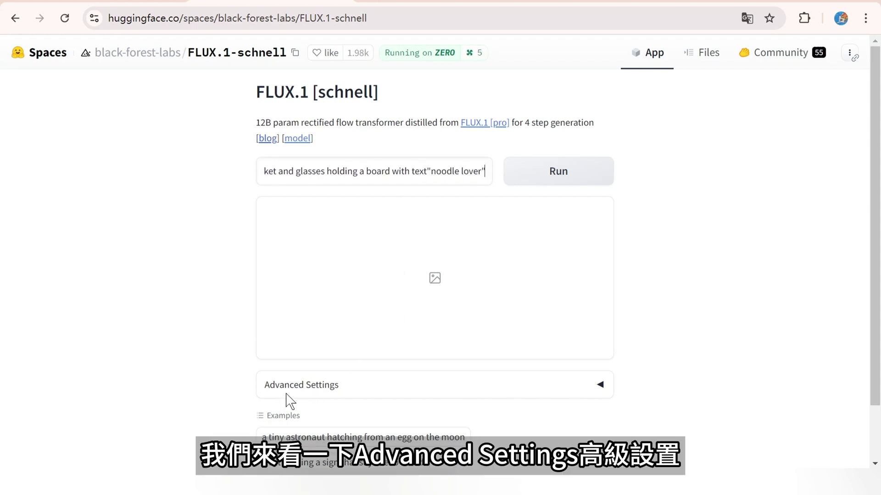
Step: Expand the advanced settings and set the number of inference steps to 25
{"action": "left_click", "coordinate": [462, 397]}
{"action": "scroll", "coordinate": [463, 398], "scroll_direction": "down", "scroll_amount": 3}
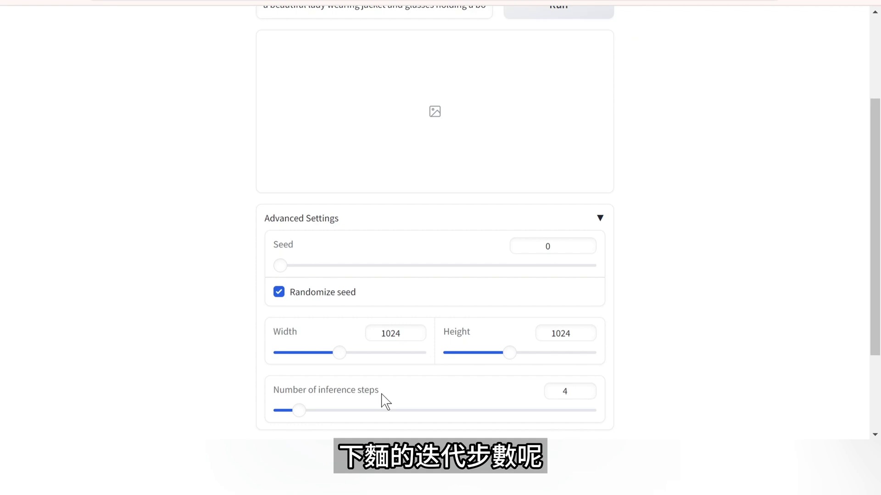
{"action": "left_click", "coordinate": [431, 411]}
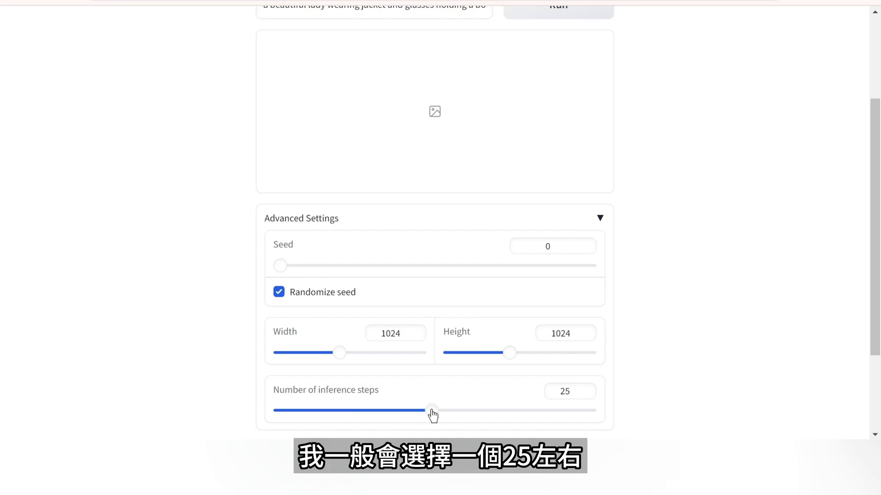
Step: Generate the noodle lover image with the entered prompt and download the result
{"action": "scroll", "coordinate": [461, 399], "scroll_direction": "up", "scroll_amount": 3}
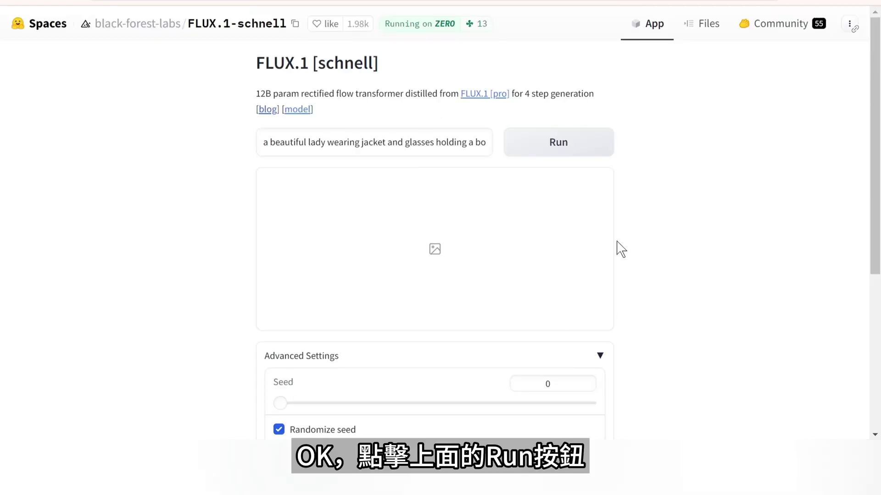
{"action": "left_click", "coordinate": [560, 146]}
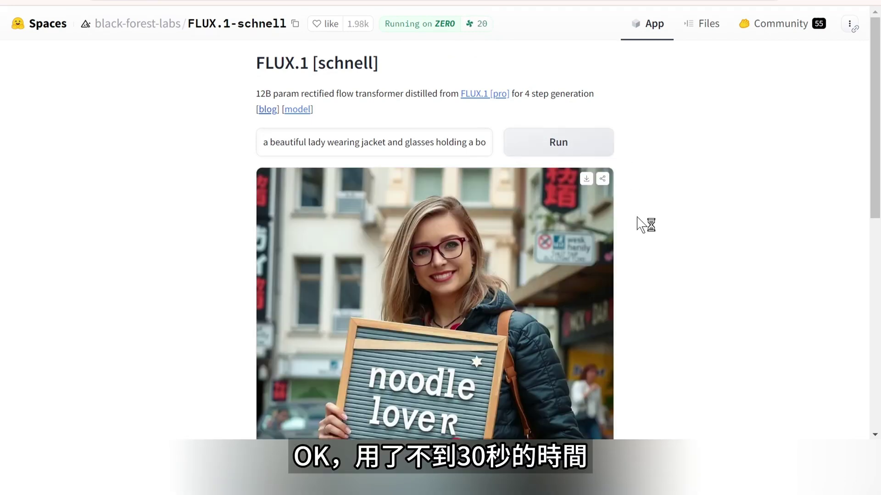
{"action": "scroll", "coordinate": [642, 225], "scroll_direction": "down", "scroll_amount": 2}
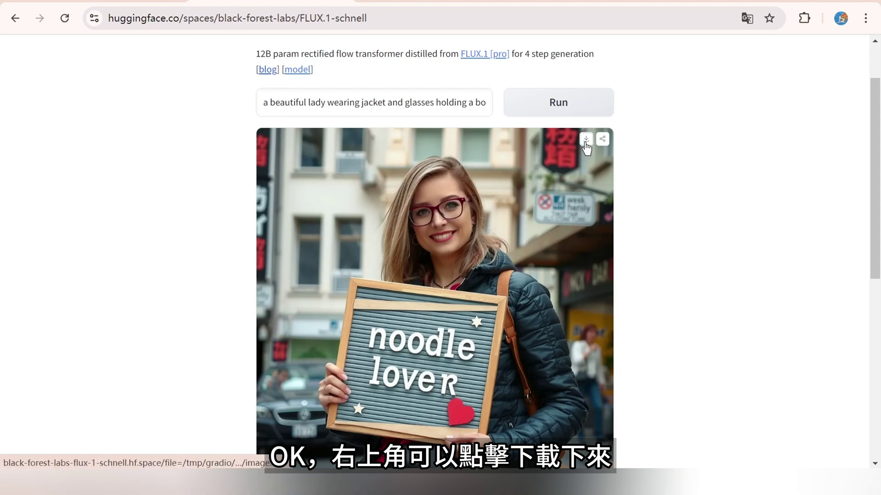
{"action": "left_click", "coordinate": [585, 140]}
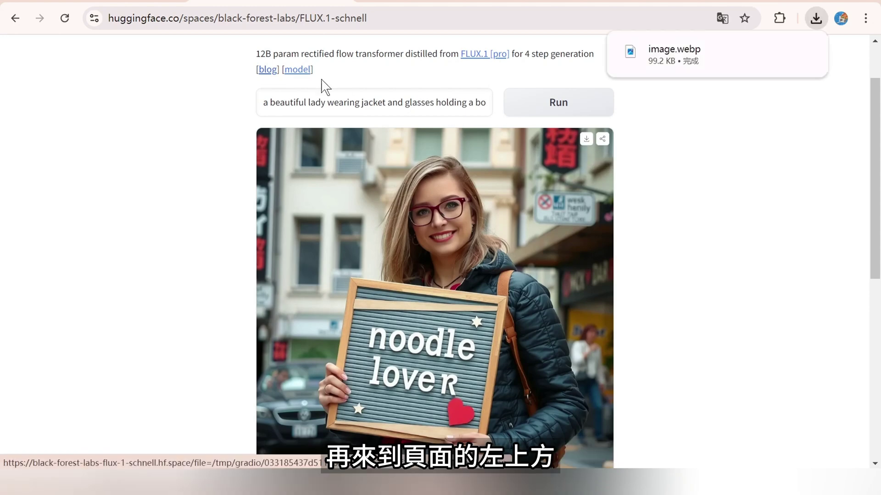
Step: Open the FLUX.1 [dev] space and start its prompt with: a 10-year-old boy writing with chalk on black board"I am a friendly superman"with
{"action": "left_click", "coordinate": [15, 19]}
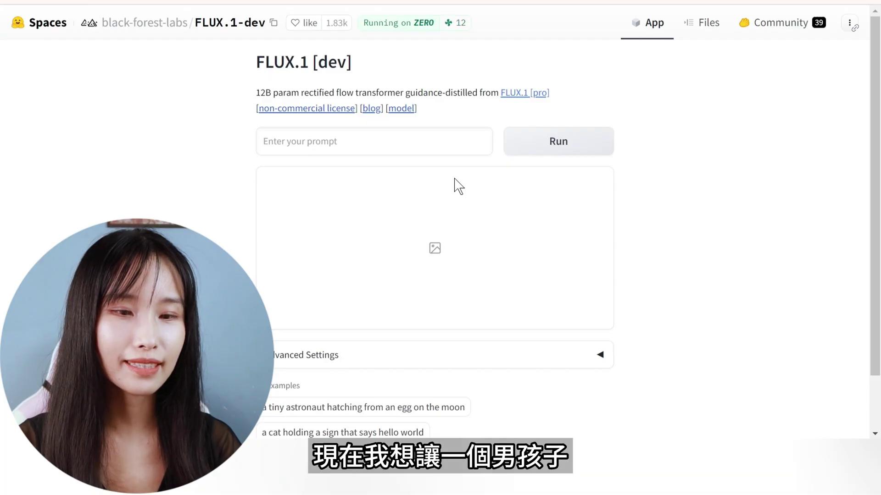
{"action": "type", "text": "a 10-year-old b"}
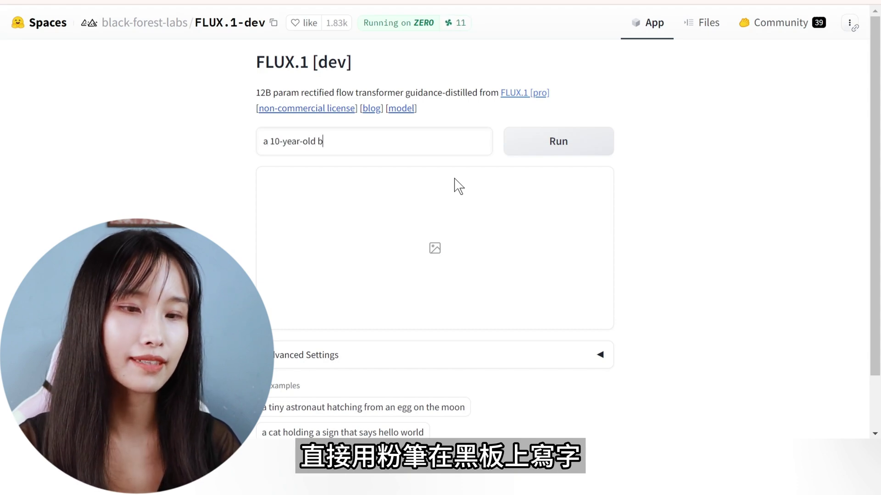
{"action": "type", "text": "oy writing with cha"}
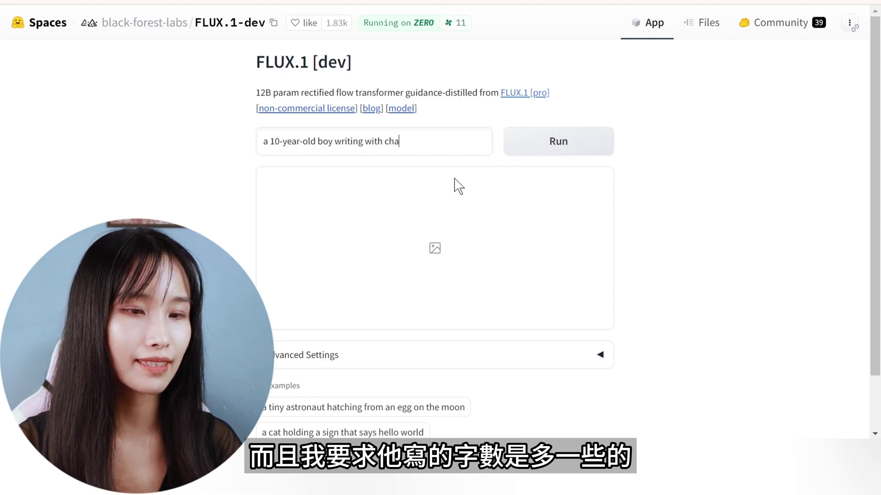
{"action": "type", "text": "lk on black bo"}
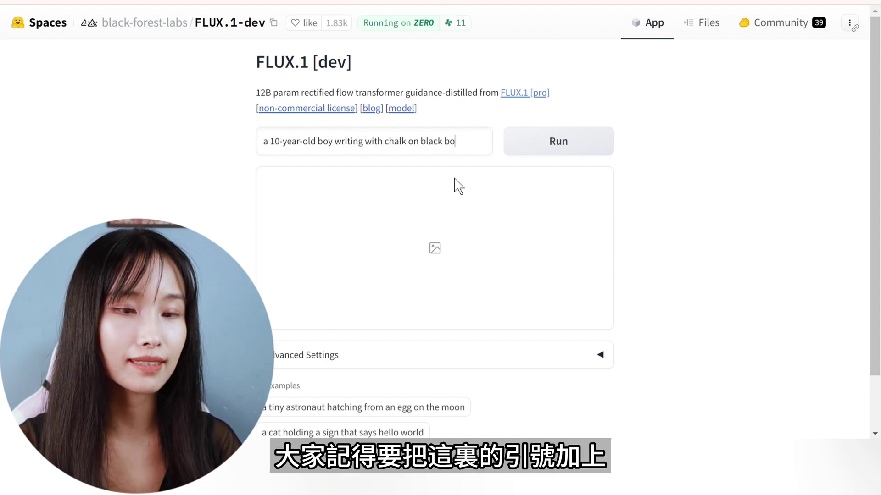
{"action": "type", "text": "ard\""}
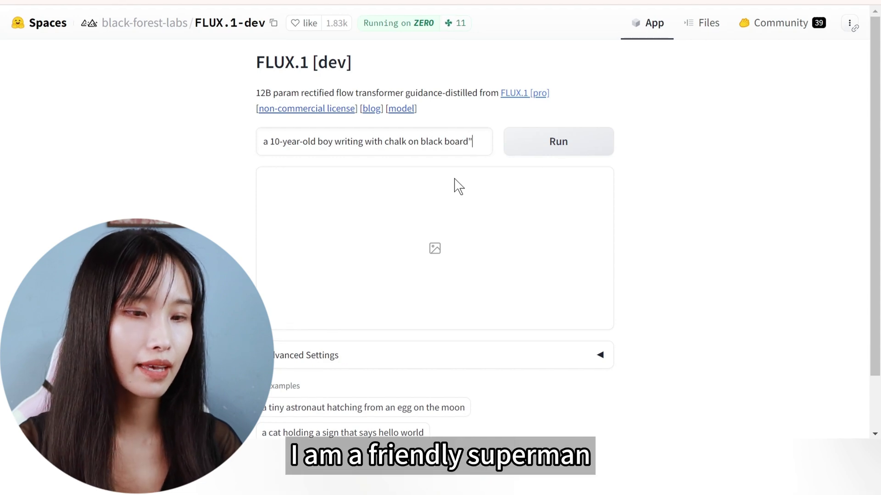
{"action": "type", "text": "I am a f"}
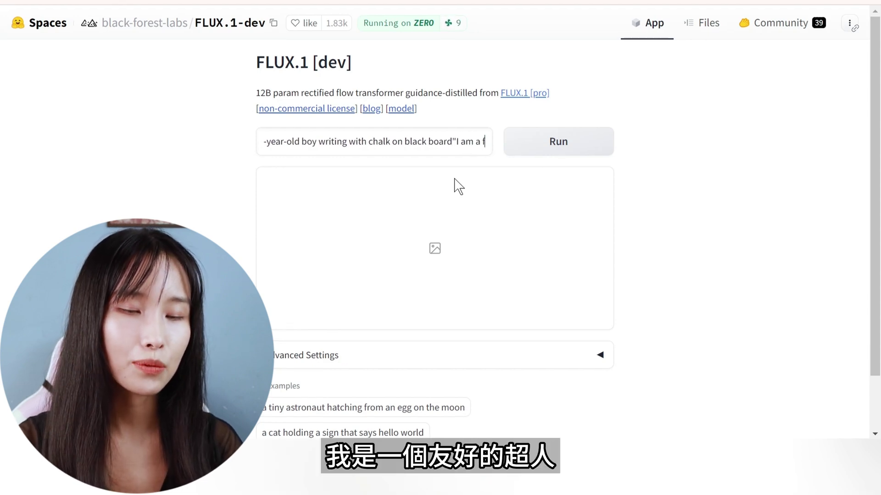
{"action": "type", "text": "riendly s"}
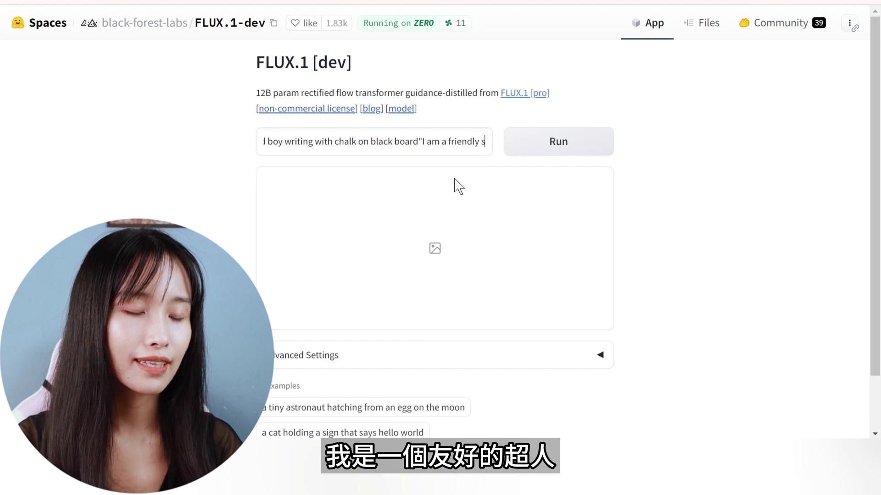
{"action": "type", "text": "uperman\"with"}
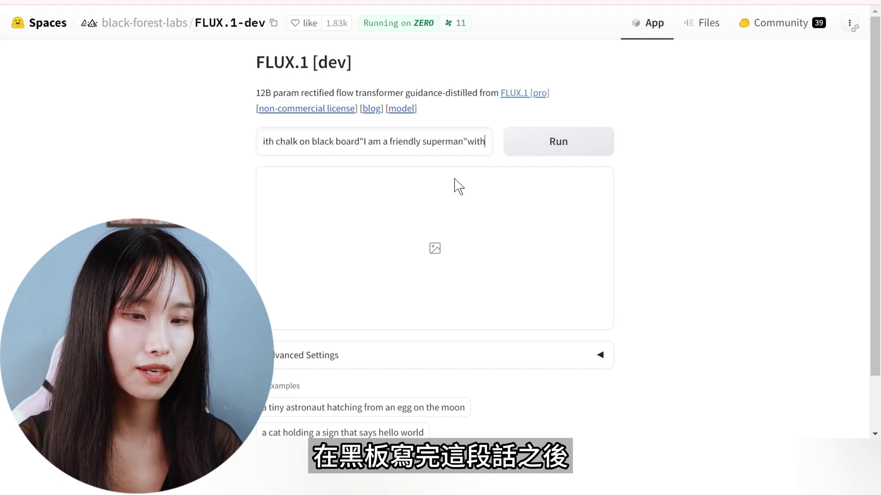
Step: Complete the prompt by adding: a red chalk heart after the words,sunlight is streaming in from the window
{"action": "type", "text": " a red chalk heart"}
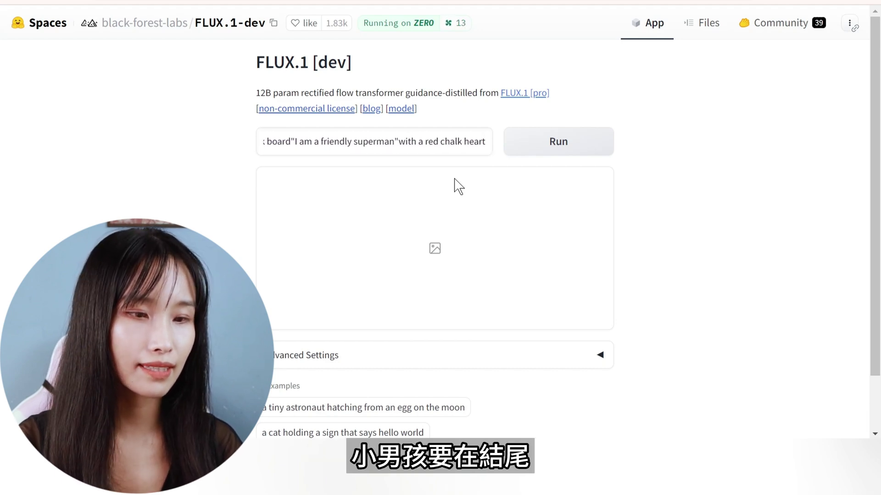
{"action": "type", "text": " after the words"}
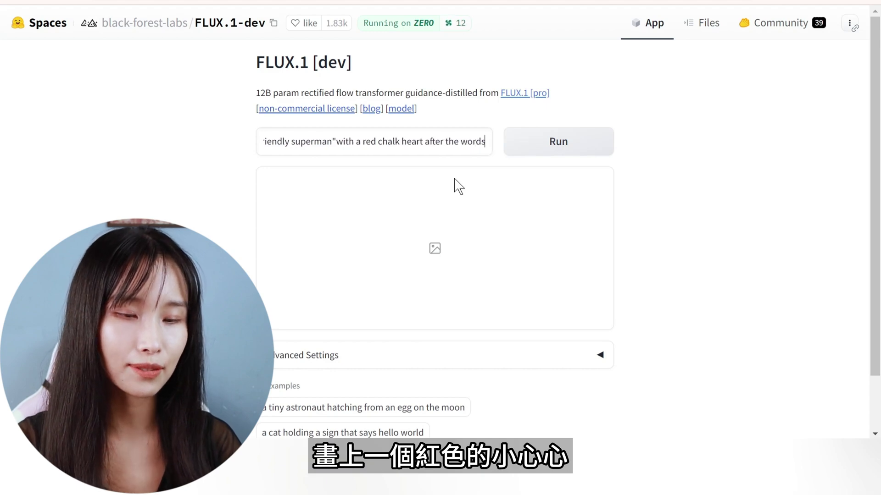
{"action": "type", "text": ",sunlight is"}
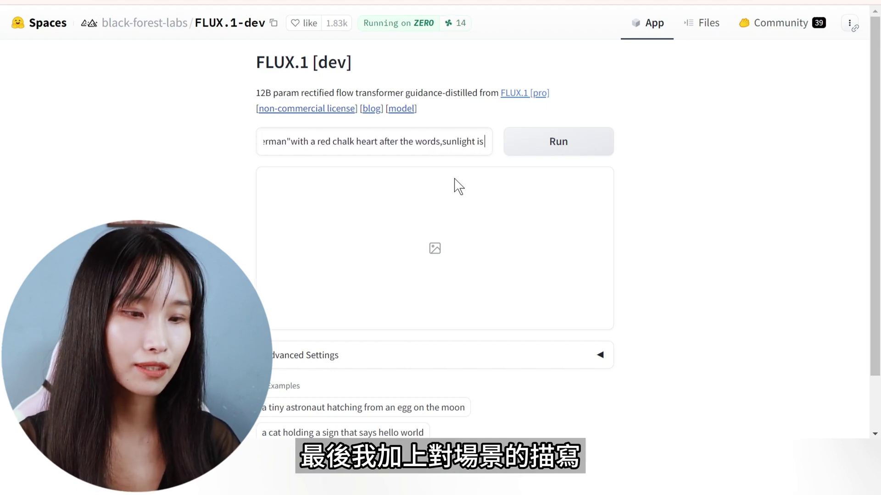
{"action": "type", "text": " streaming in"}
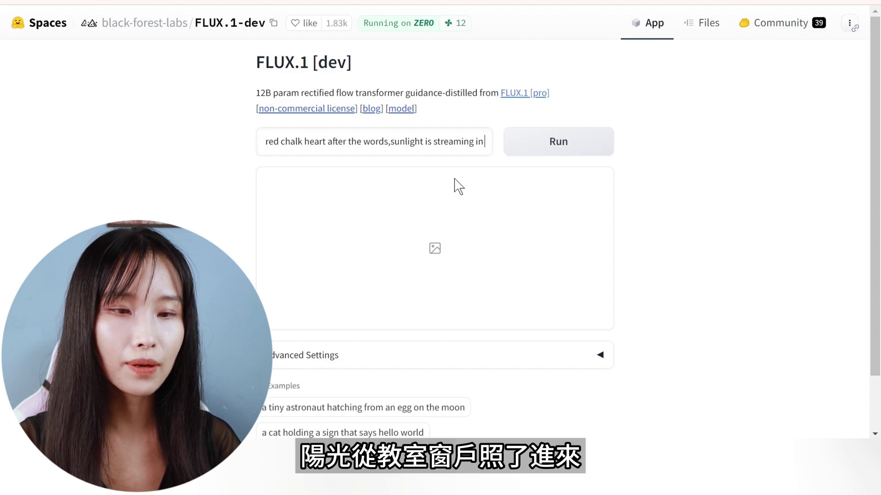
{"action": "type", "text": " from the window"}
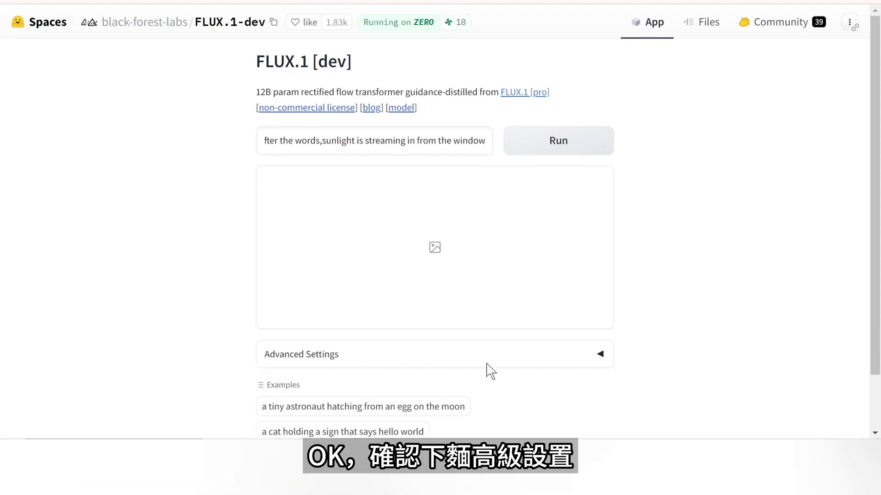
{"action": "key", "text": "Home"}
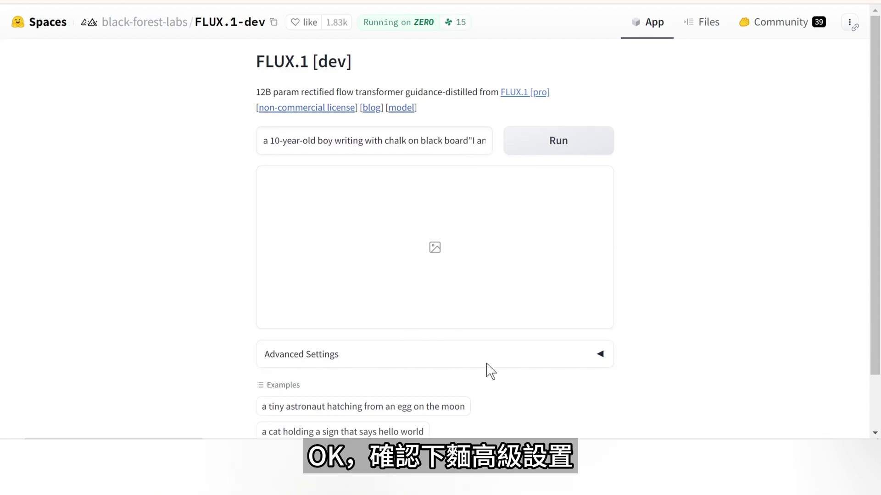
Step: Review the advanced settings, keep their defaults, and generate the image of the boy at the blackboard
{"action": "left_click", "coordinate": [500, 354]}
{"action": "scroll", "coordinate": [500, 364], "scroll_direction": "down", "scroll_amount": 5}
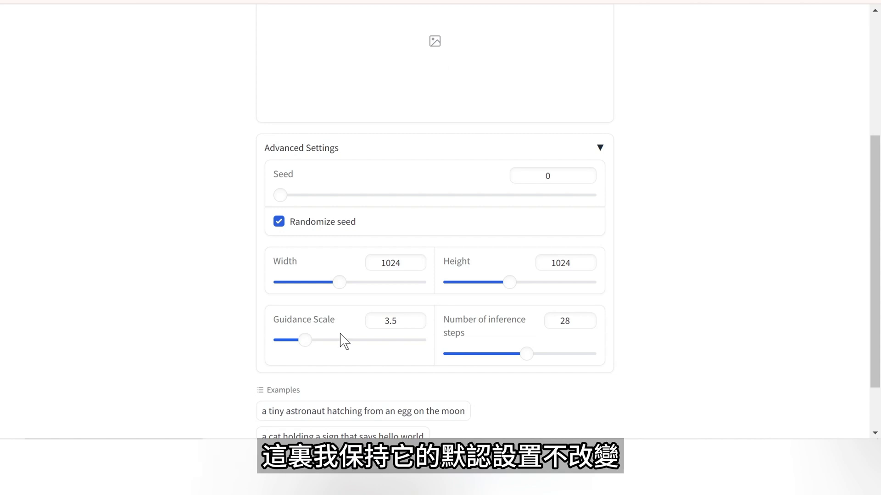
{"action": "scroll", "coordinate": [600, 220], "scroll_direction": "up", "scroll_amount": 5}
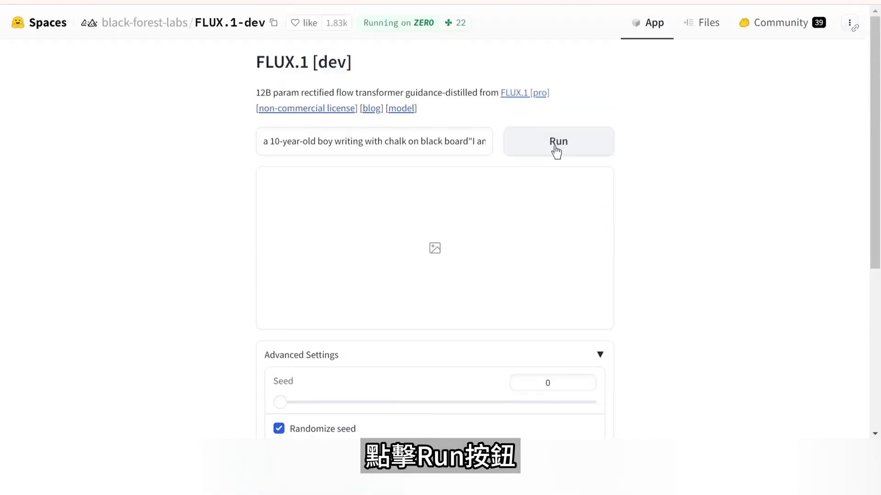
{"action": "left_click", "coordinate": [566, 154]}
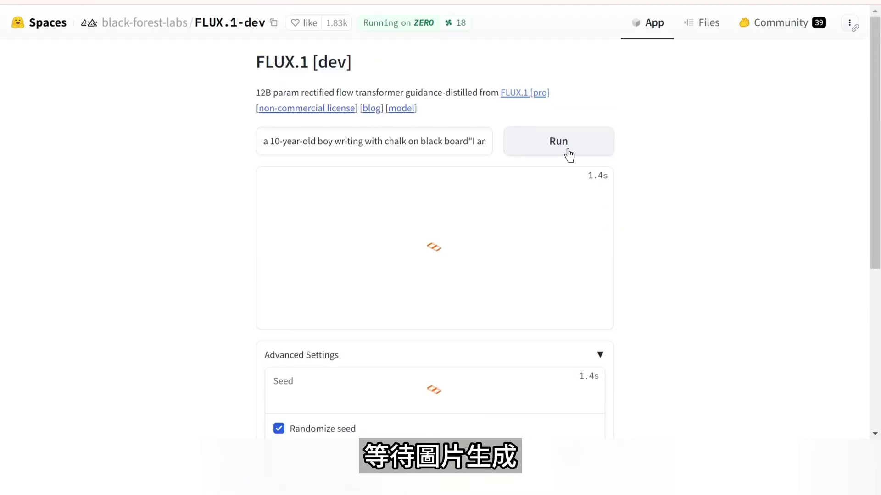
{"action": "scroll", "coordinate": [672, 211], "scroll_direction": "down", "scroll_amount": 2}
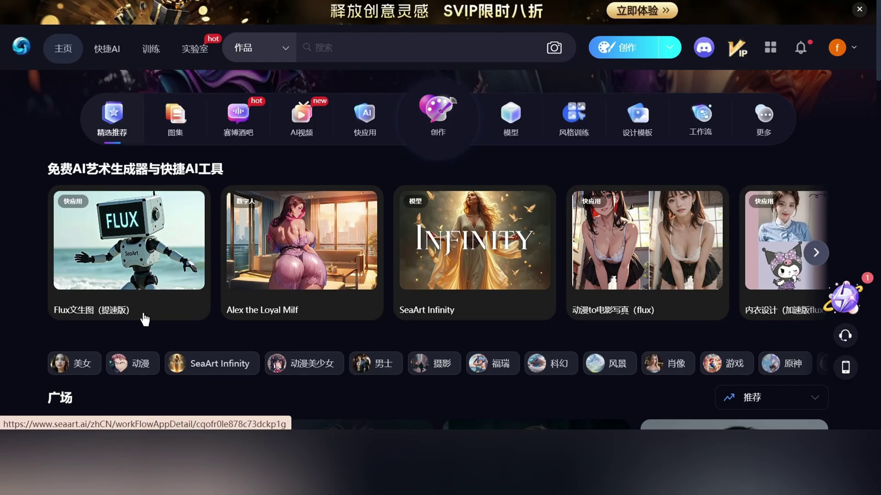
Step: On the SeaArt home page, open the Flux文生图（提速版） quick app and clear its default prompt
{"action": "left_click", "coordinate": [145, 356]}
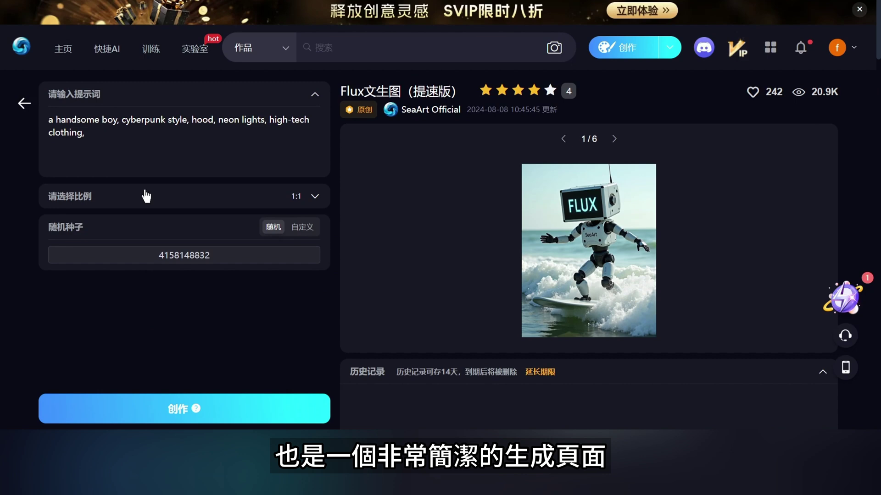
{"action": "left_click", "coordinate": [151, 145]}
{"action": "key", "text": "ctrl+a"}
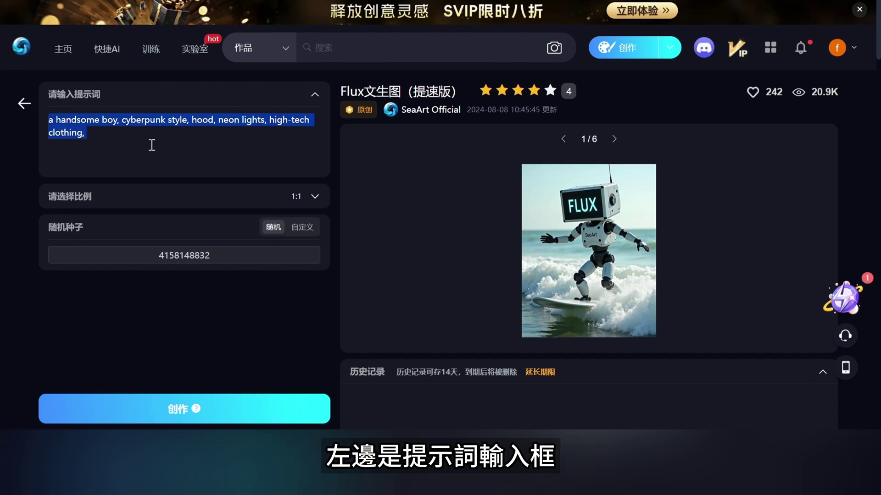
{"action": "key", "text": "BackSpace"}
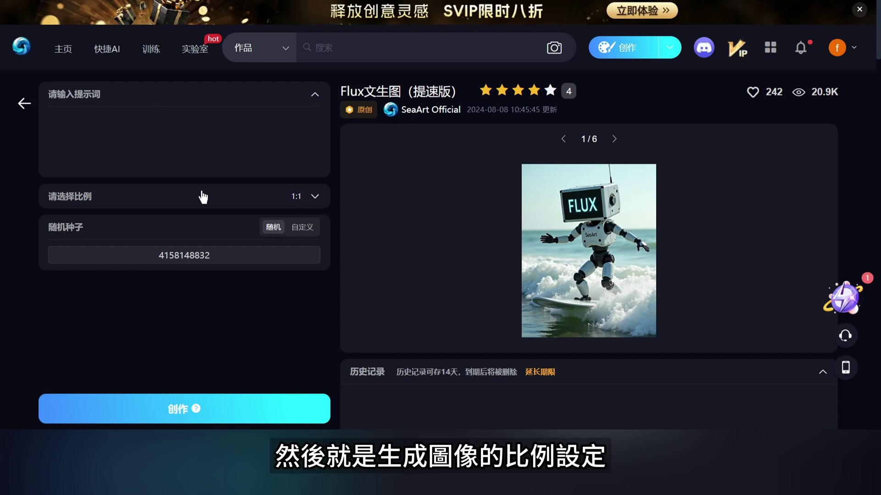
Step: Look through the aspect ratio options and the seed modes, keeping the ratio at 1:1 and the seed on random
{"action": "left_click", "coordinate": [216, 197]}
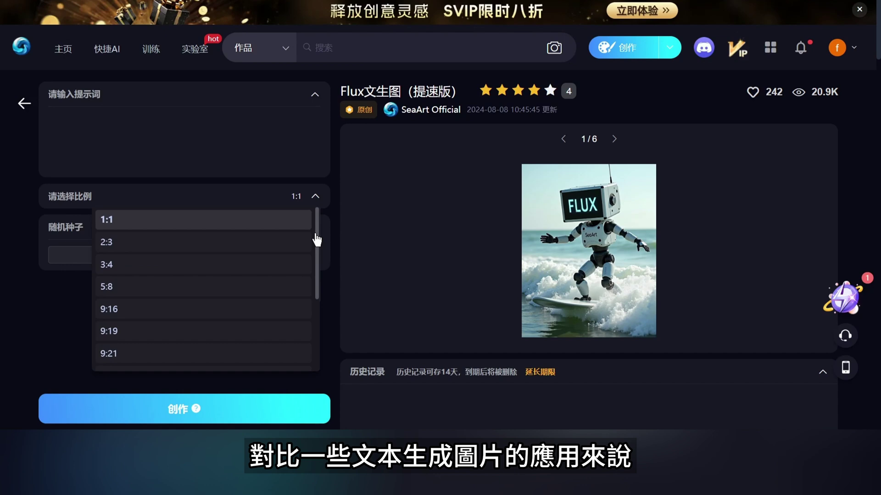
{"action": "left_click_drag", "start_coordinate": [317, 238], "coordinate": [317, 309]}
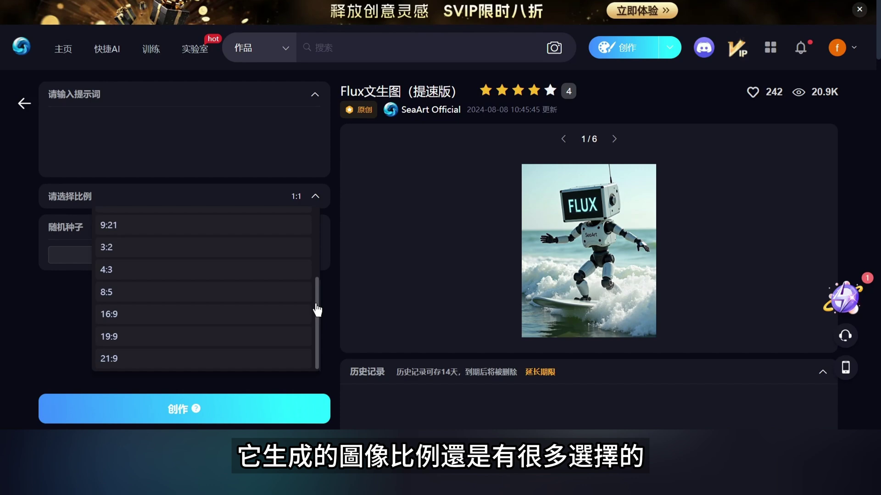
{"action": "left_click", "coordinate": [324, 302]}
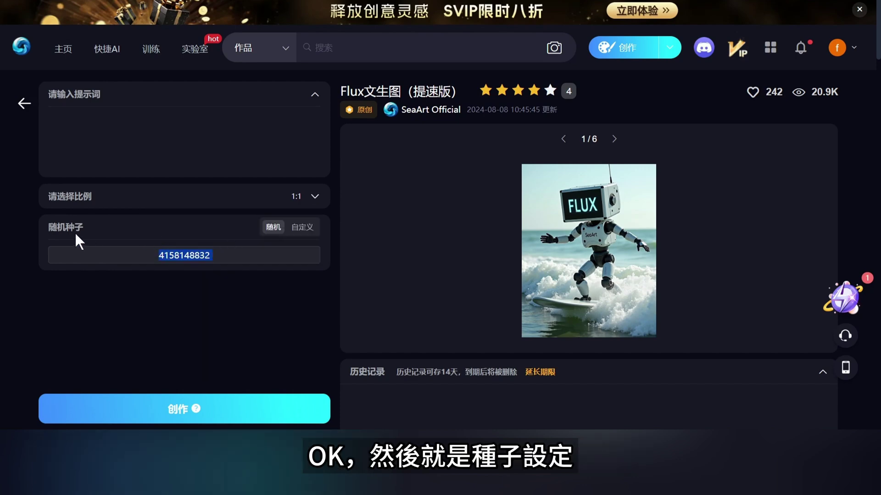
{"action": "left_click", "coordinate": [271, 229]}
{"action": "left_click", "coordinate": [301, 228]}
{"action": "left_click", "coordinate": [277, 254]}
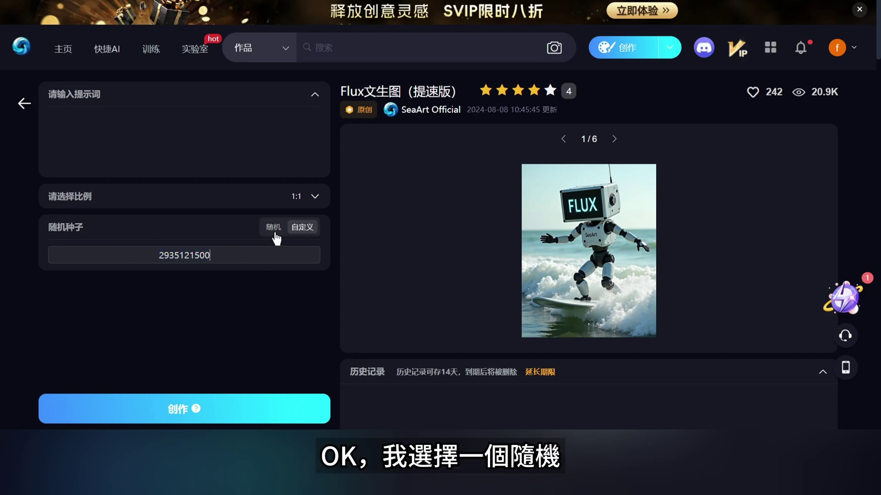
{"action": "left_click", "coordinate": [275, 233]}
Step: Enter the prompt "a ballet dancer frozen mid pose surrounded by flowing materials" and generate the image
{"action": "left_click", "coordinate": [193, 131]}
{"action": "type", "text": "a"}
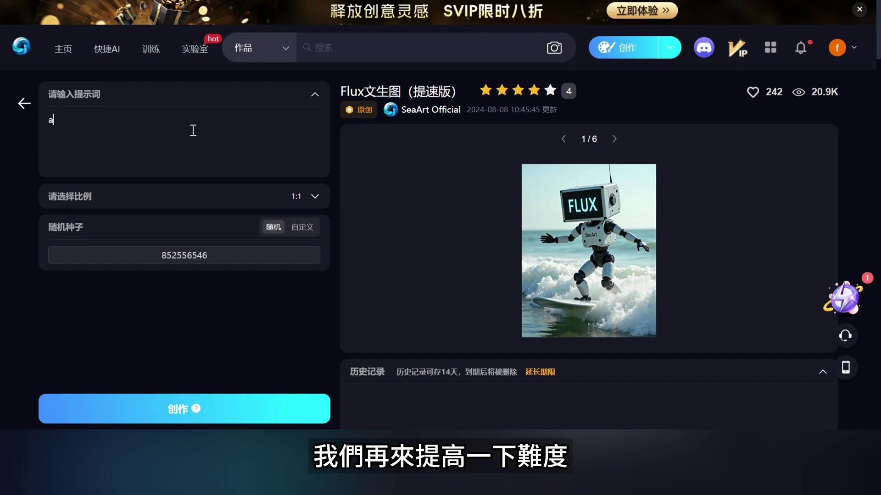
{"action": "type", "text": " ballet"}
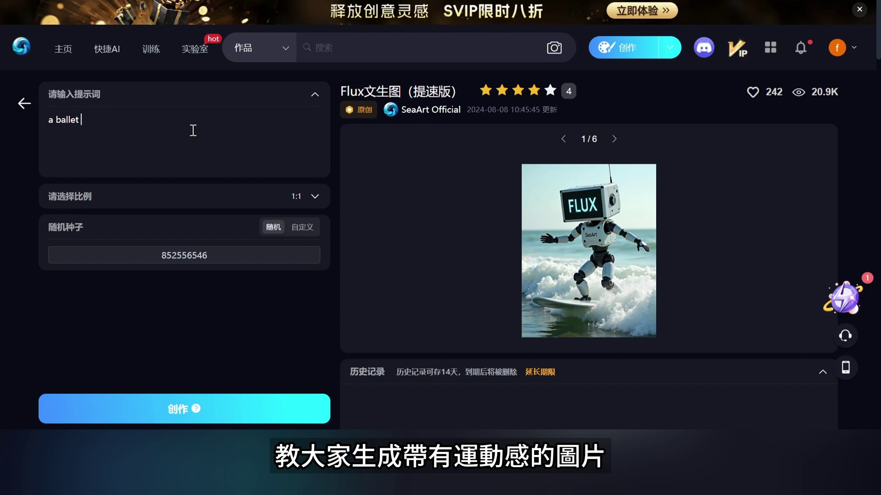
{"action": "type", "text": " dancer"}
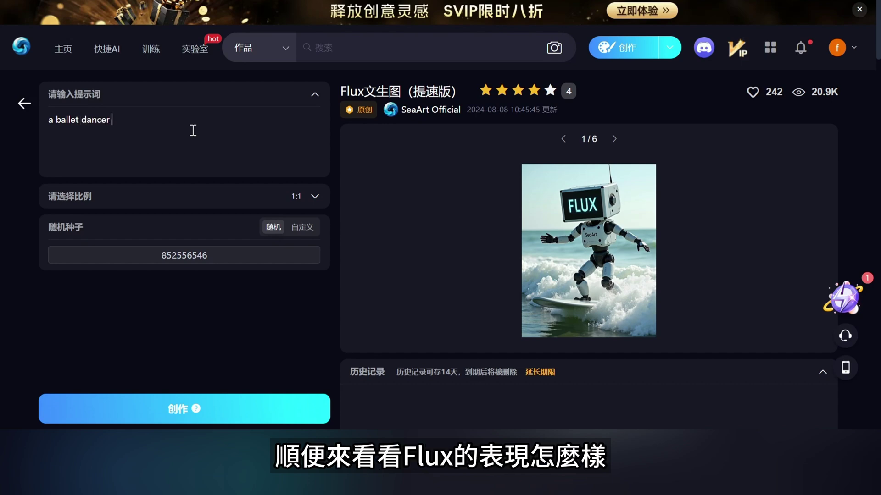
{"action": "type", "text": " fr"}
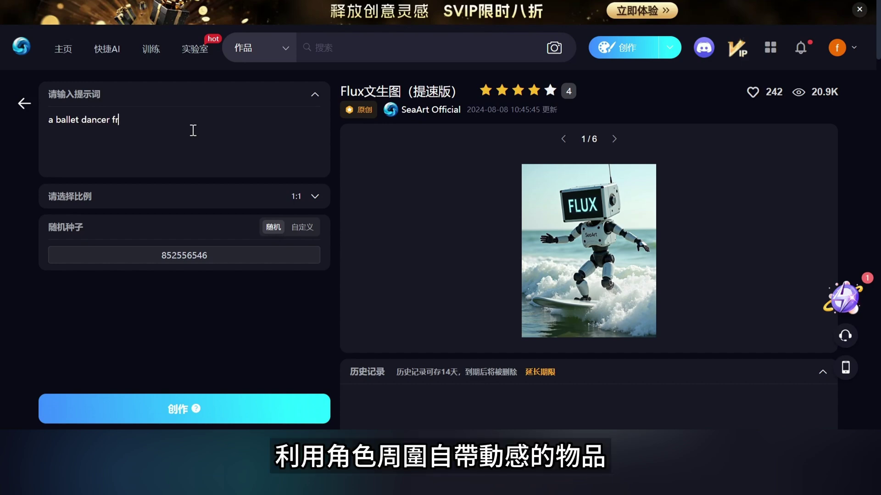
{"action": "type", "text": "ozen mid pose"}
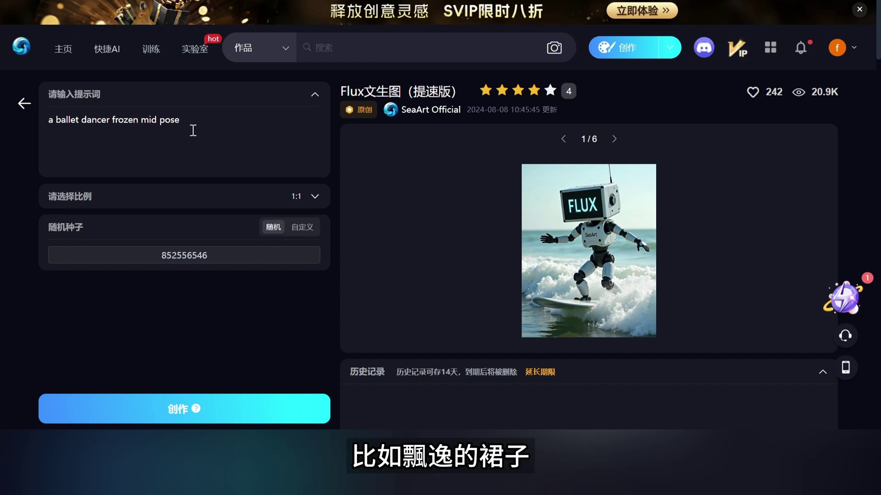
{"action": "type", "text": " surrou"}
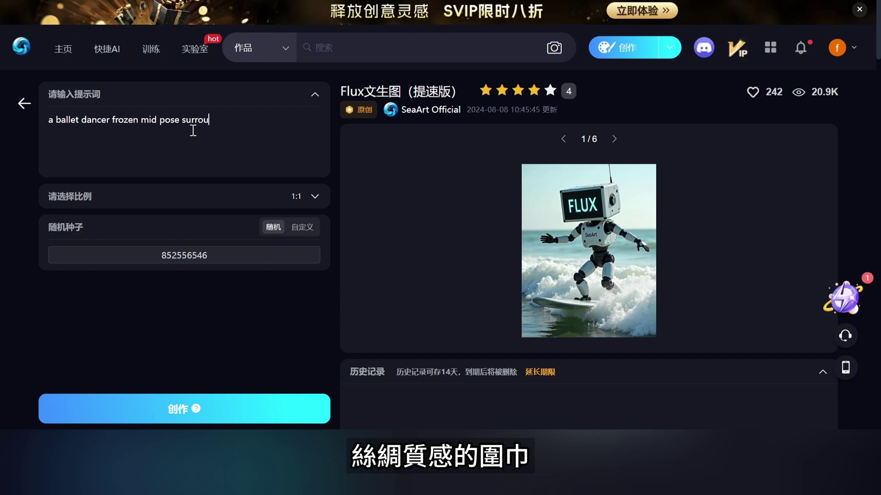
{"action": "type", "text": "nded"}
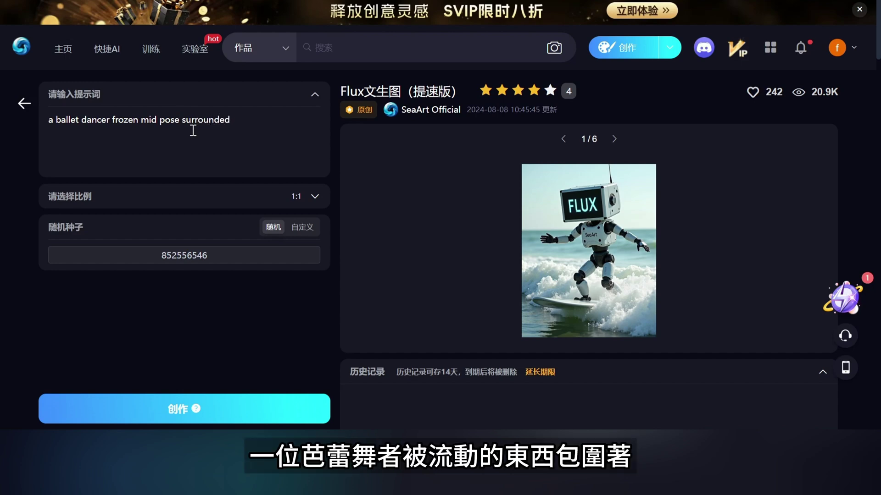
{"action": "type", "text": " by"}
{"action": "type", "text": " f"}
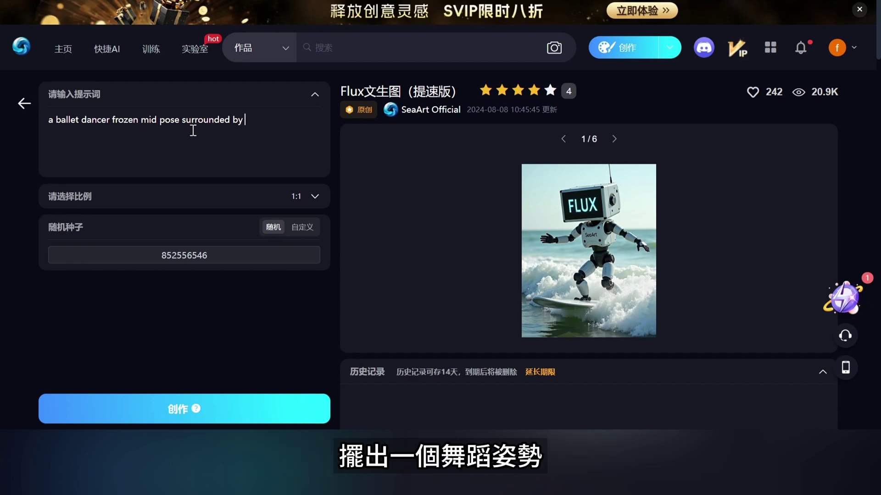
{"action": "type", "text": "lowing materials"}
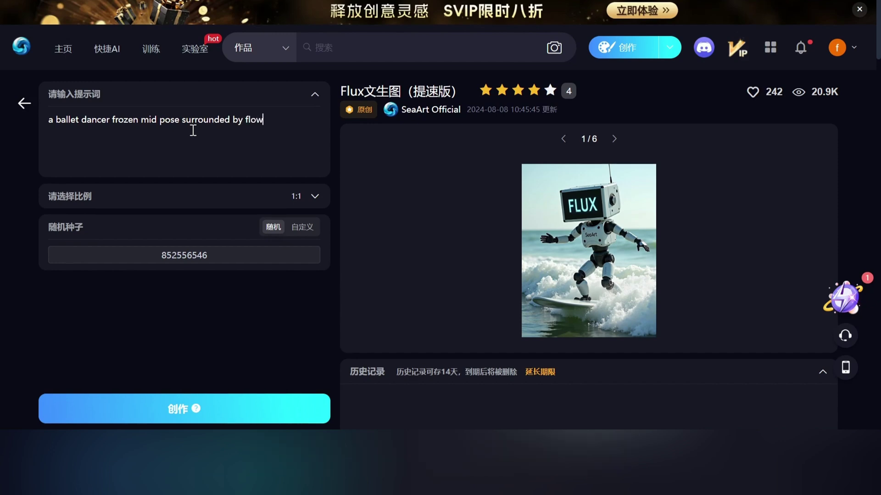
{"action": "left_click", "coordinate": [211, 417]}
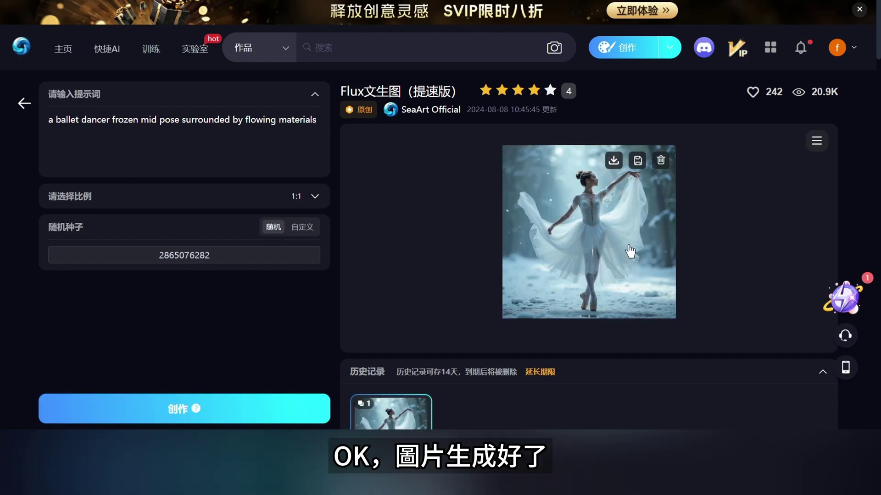
Step: View the generated ballet dancer image enlarged, close the view, and download the image
{"action": "left_click", "coordinate": [629, 251]}
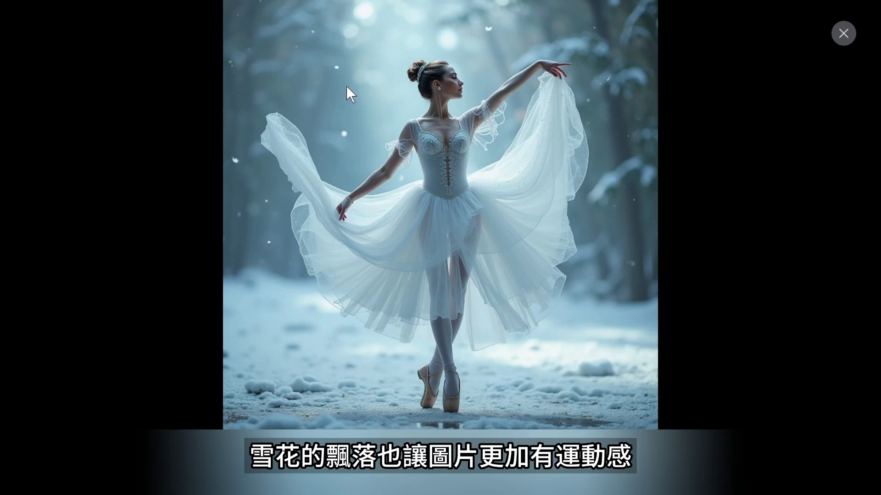
{"action": "left_click", "coordinate": [720, 205]}
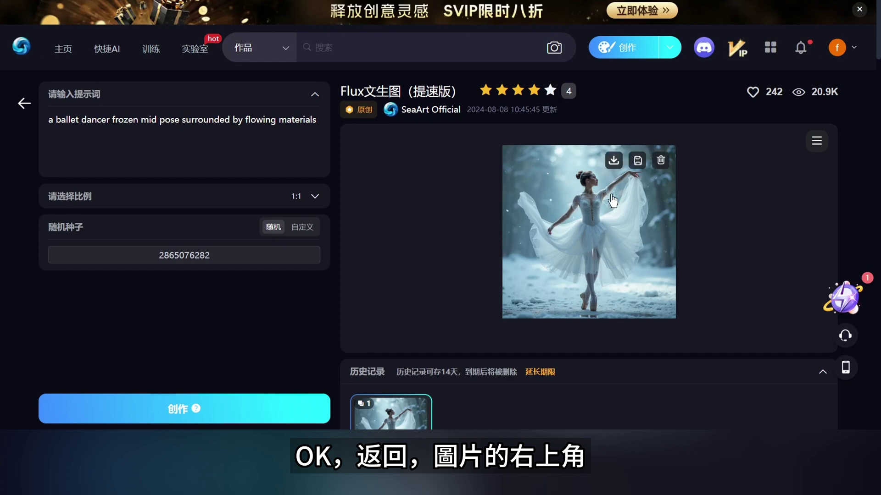
{"action": "left_click", "coordinate": [615, 162]}
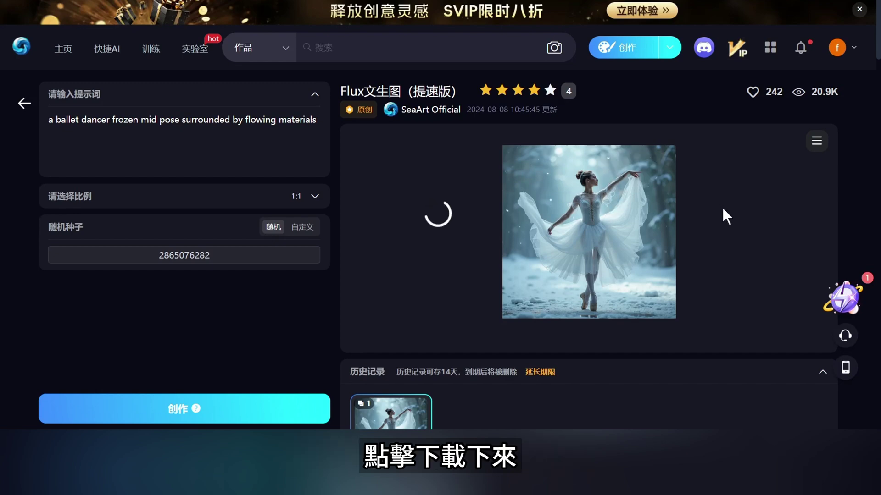
Step: Replace the prompt with: a bird of prey clutching a fish in its talons with water splashing
{"action": "key", "text": "ctrl+a"}
{"action": "key", "text": "BackSpace"}
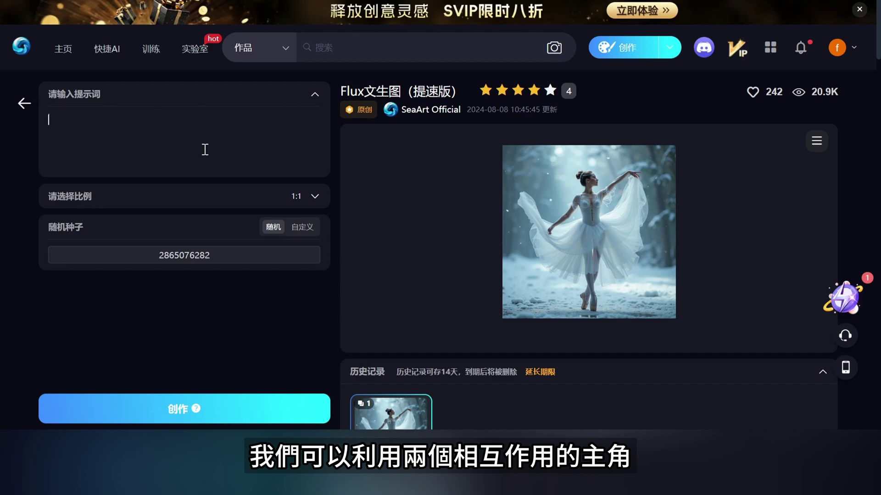
{"action": "type", "text": "a bird of prey cl"}
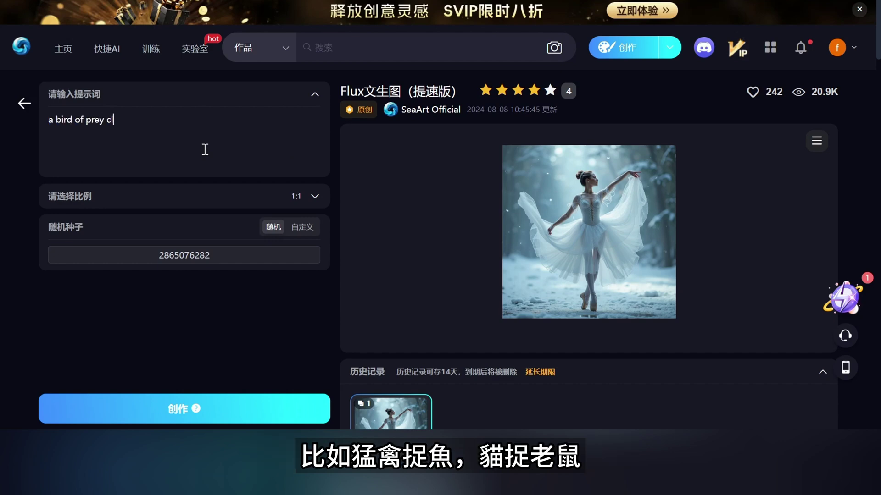
{"action": "type", "text": "utching"}
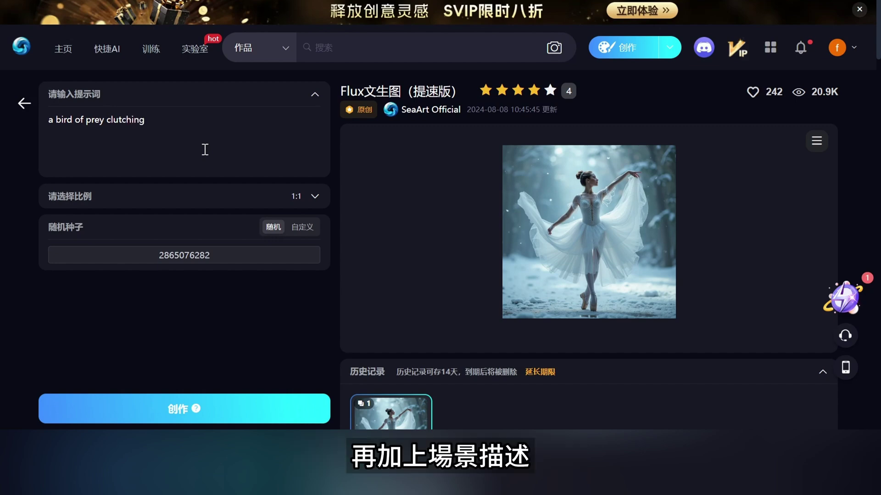
{"action": "type", "text": " a fish in its"}
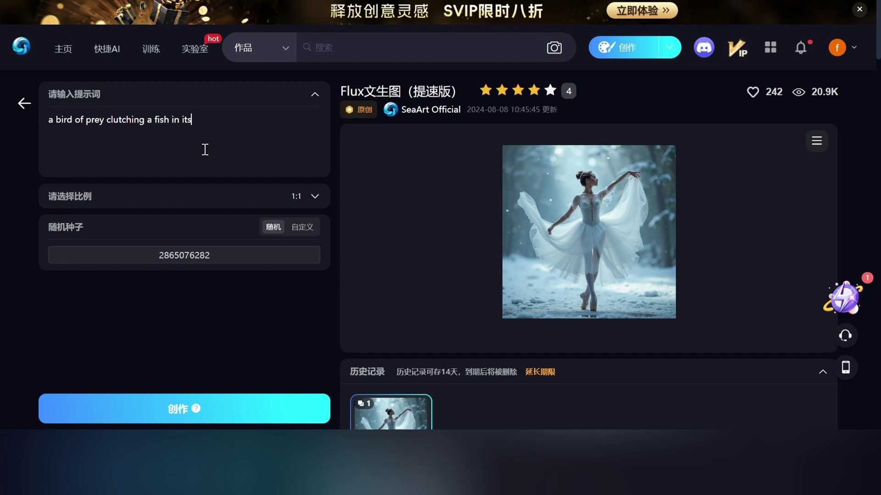
{"action": "type", "text": " talons with water"}
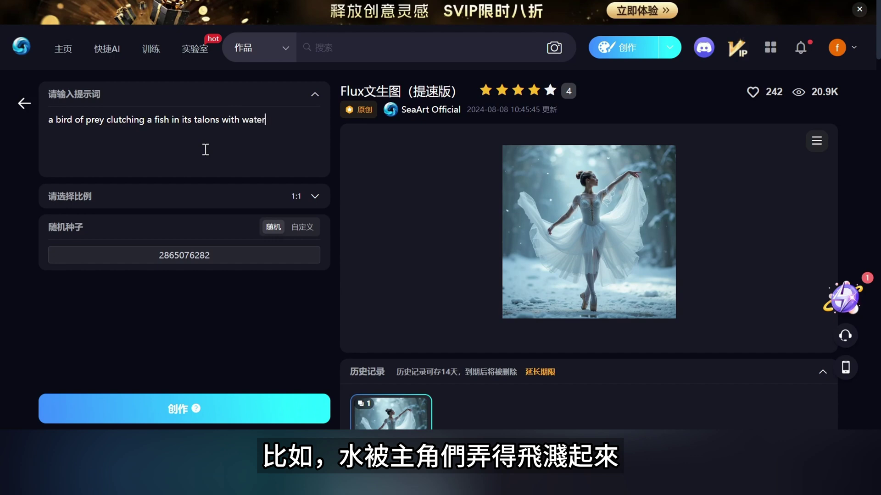
{"action": "type", "text": " splashing"}
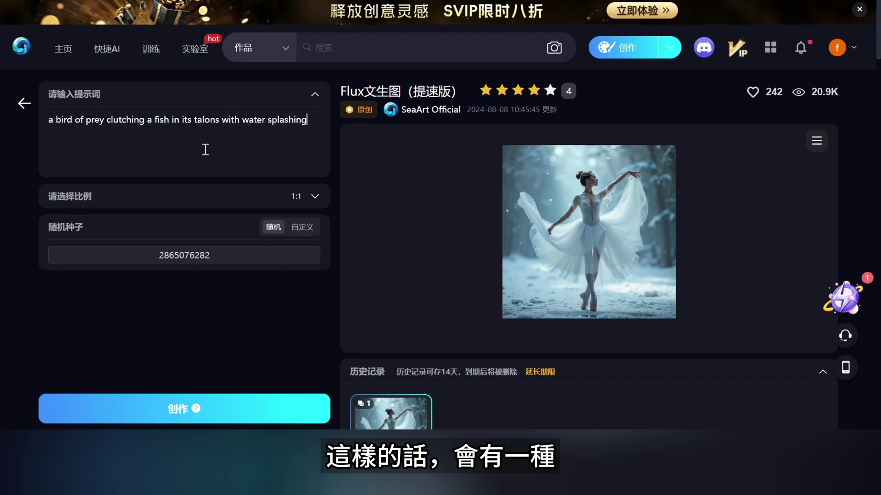
Step: Complete the bird prompt by adding: around it,dynamic flow of water varied droplets creating a sense of motion
{"action": "type", "text": " around it,dynami"}
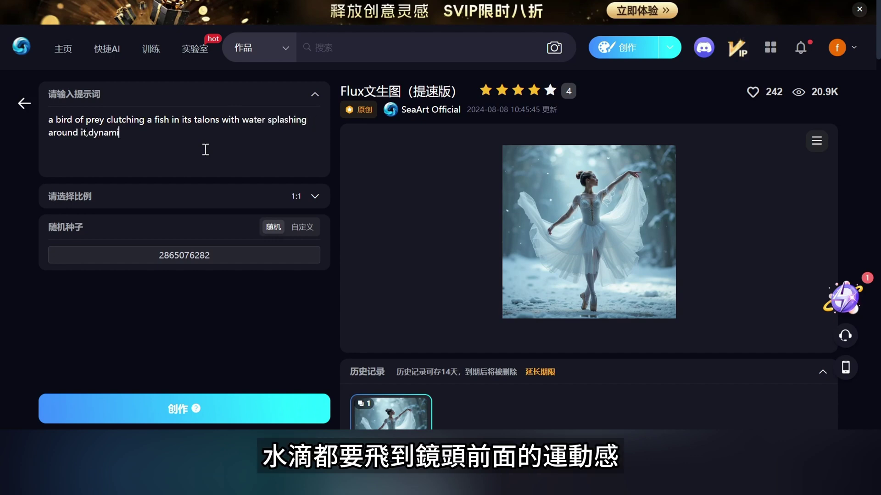
{"action": "type", "text": "cflow of"}
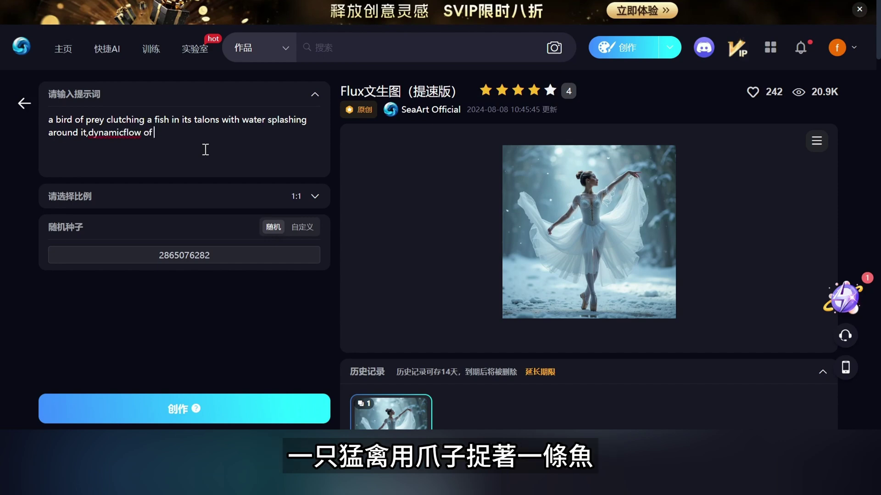
{"action": "key", "text": "Left"}
{"action": "key", "text": "Left"}
{"action": "key", "text": "Left"}
{"action": "key", "text": "Left"}
{"action": "key", "text": "Left"}
{"action": "key", "text": "Left"}
{"action": "key", "text": "Left"}
{"action": "key", "text": "Left"}
{"action": "type", "text": "of water varied"}
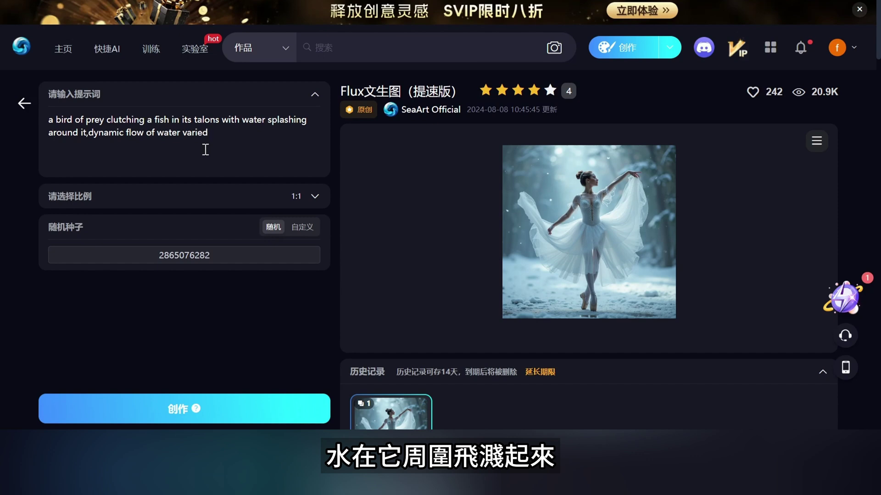
{"action": "type", "text": " droplets "}
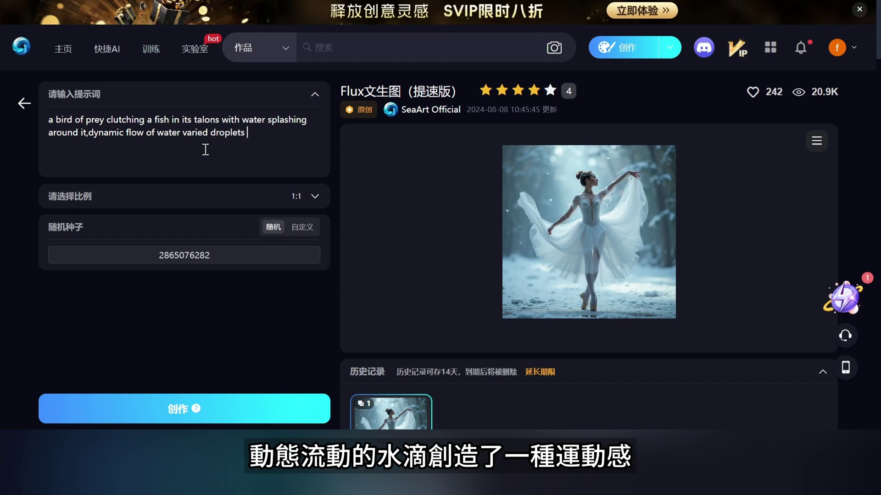
{"action": "type", "text": "creating a sense of motion"}
Step: Generate the bird of prey image, examine the result enlarged, and close the enlarged view
{"action": "left_click", "coordinate": [214, 412]}
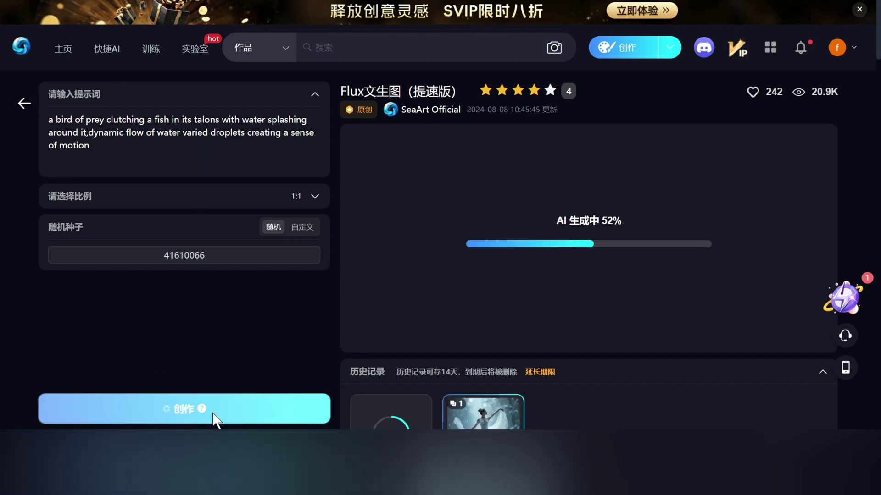
{"action": "left_click", "coordinate": [604, 282]}
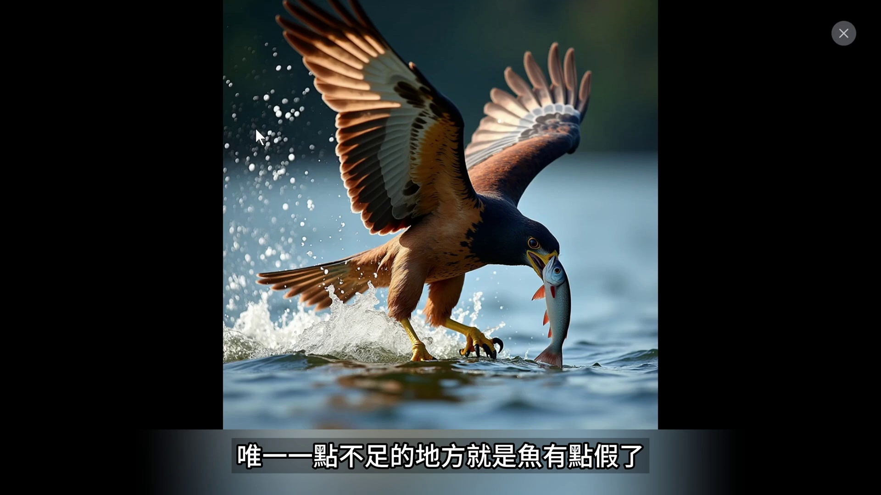
{"action": "left_click", "coordinate": [708, 308]}
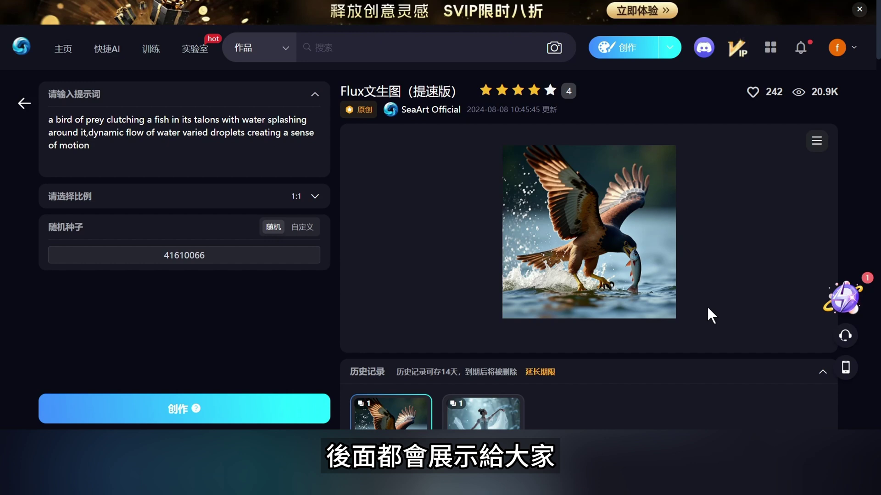
Step: Replace the prompt with: a superhero sprinting at lightning speed,dirt and debris flying around
{"action": "left_click", "coordinate": [242, 155]}
{"action": "key", "text": "ctrl+a"}
{"action": "type", "text": "a"}
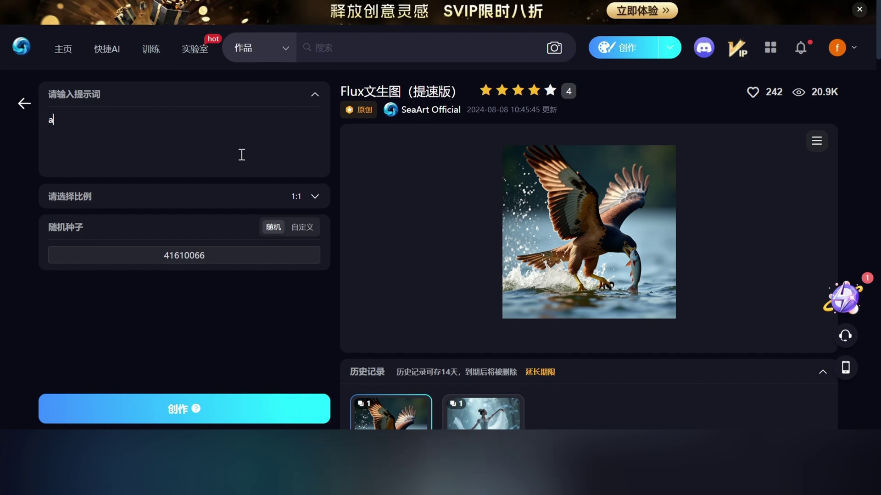
{"action": "type", "text": " superhero sp"}
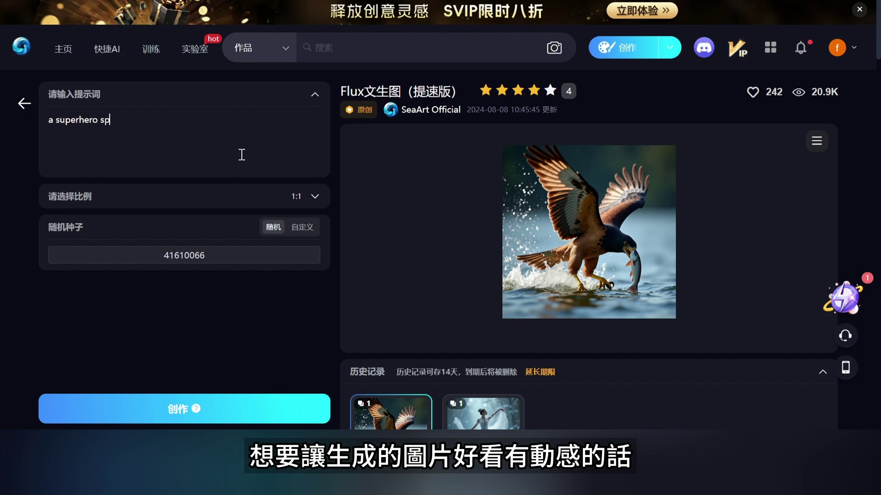
{"action": "type", "text": "rinting at"}
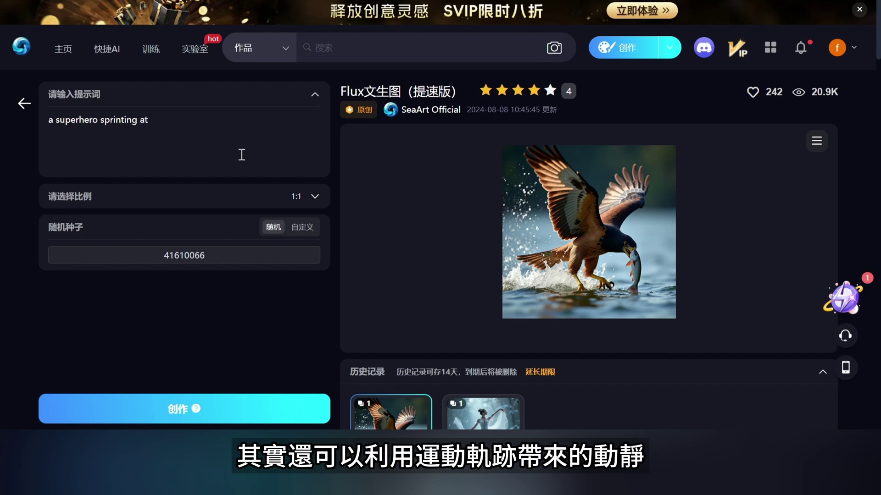
{"action": "type", "text": " lightning speed"}
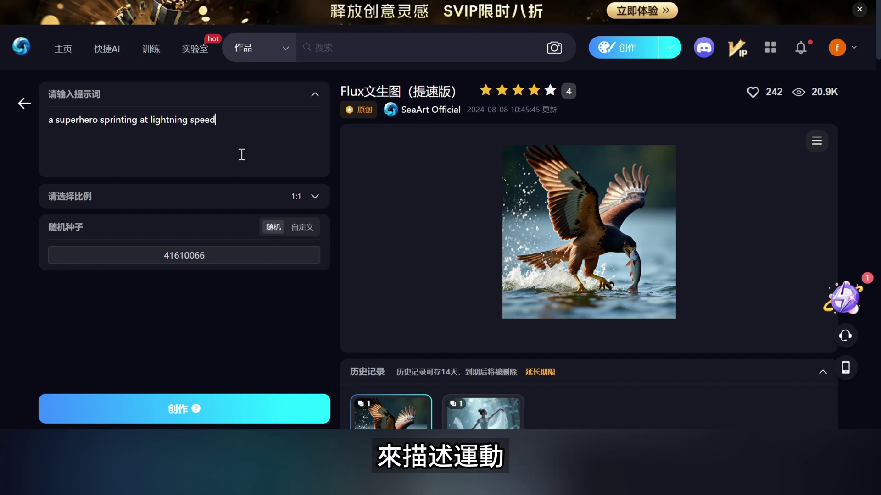
{"action": "type", "text": ",dirt and de"}
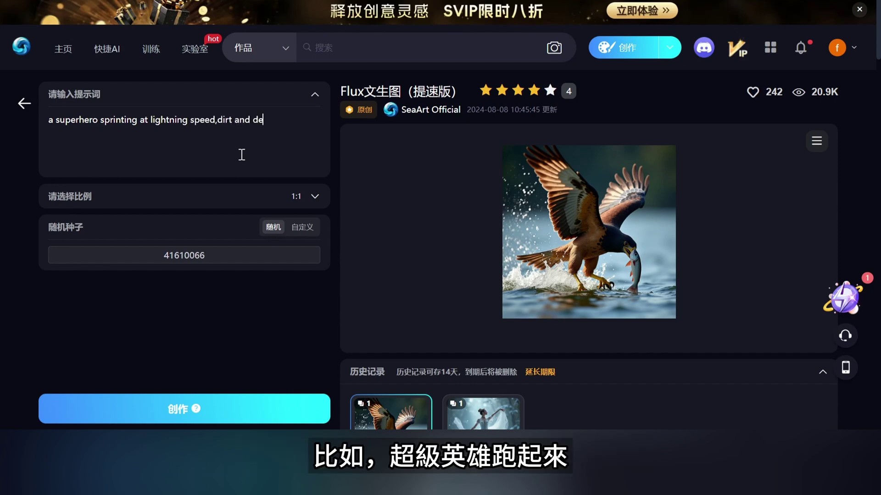
{"action": "type", "text": "bris flying a"}
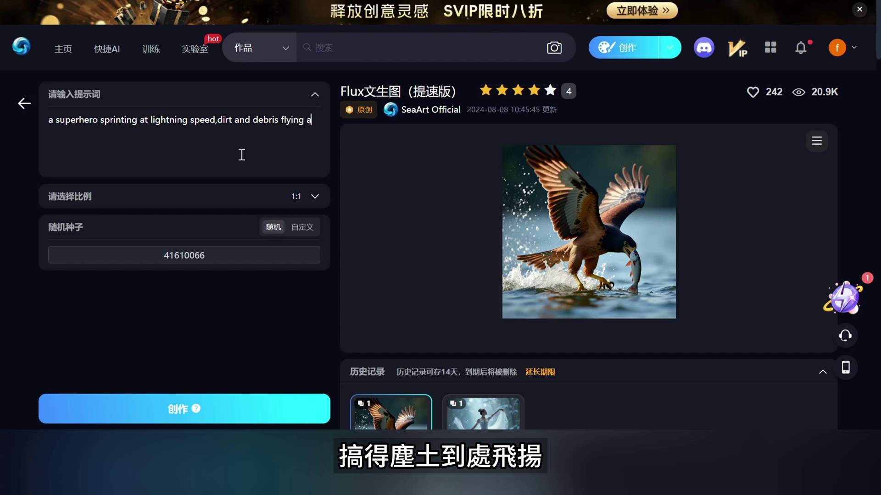
{"action": "type", "text": "round"}
Step: Generate the superhero image and open the result in the enlarged view
{"action": "left_click", "coordinate": [235, 414]}
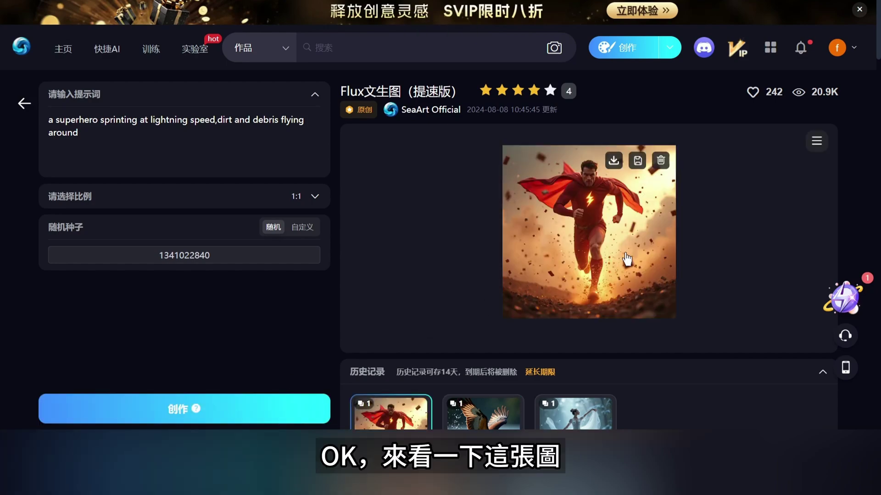
{"action": "left_click", "coordinate": [626, 260]}
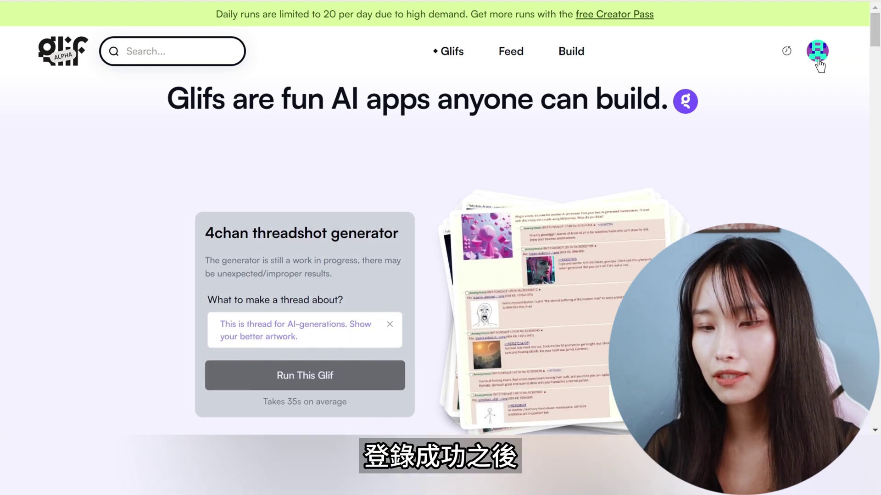
Step: Switch to Glif, start building a new glif, and add an Image Generator block to it
{"action": "left_click", "coordinate": [570, 55]}
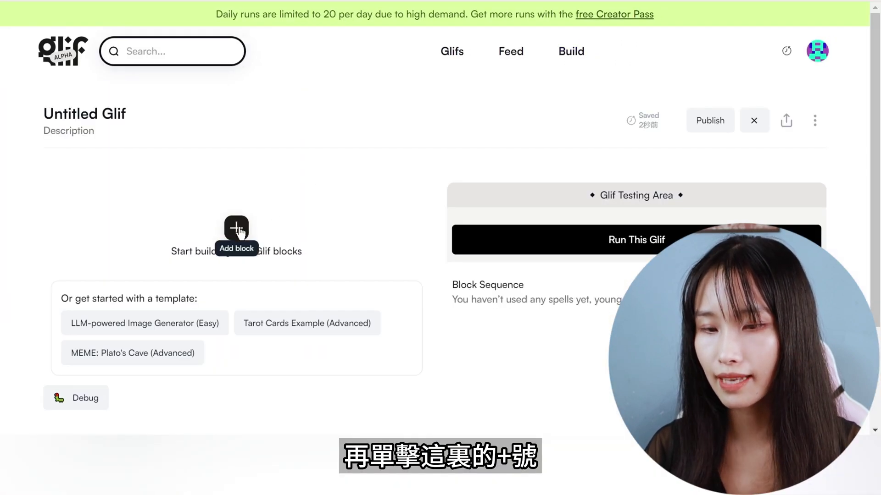
{"action": "left_click", "coordinate": [236, 228]}
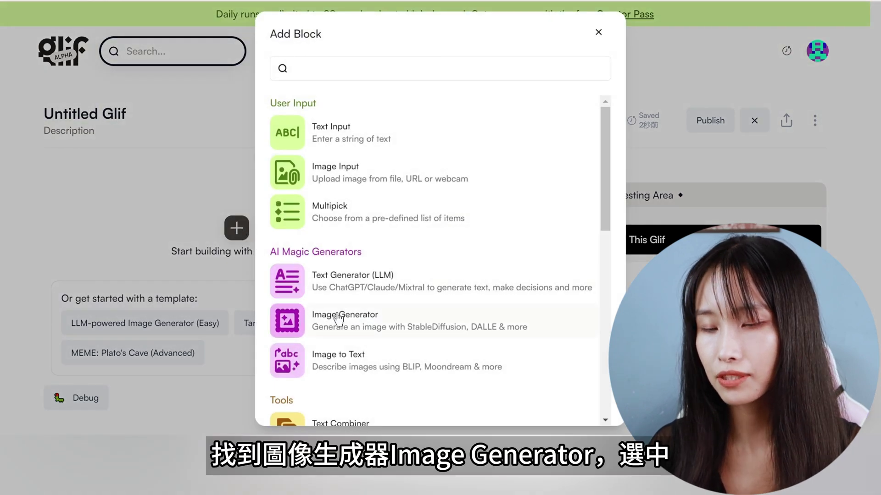
{"action": "left_click", "coordinate": [375, 326]}
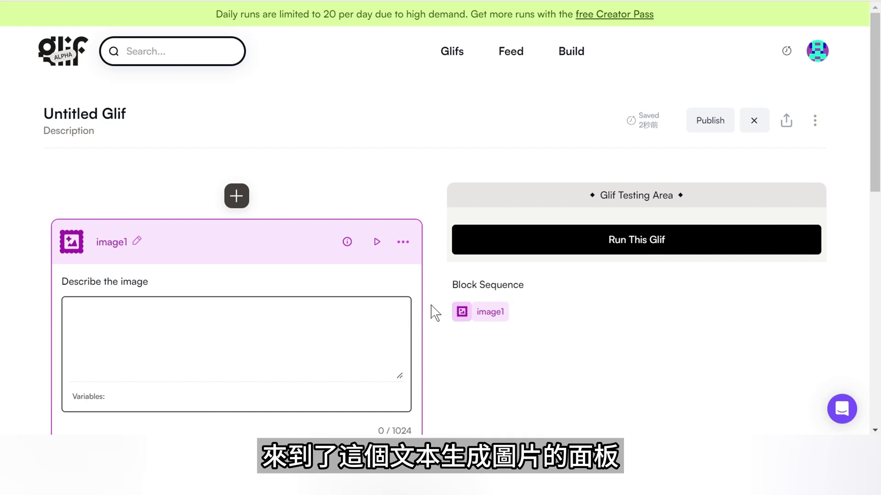
Step: Set the image block's generation model to Flux Pro
{"action": "scroll", "coordinate": [434, 313], "scroll_direction": "down", "scroll_amount": 3}
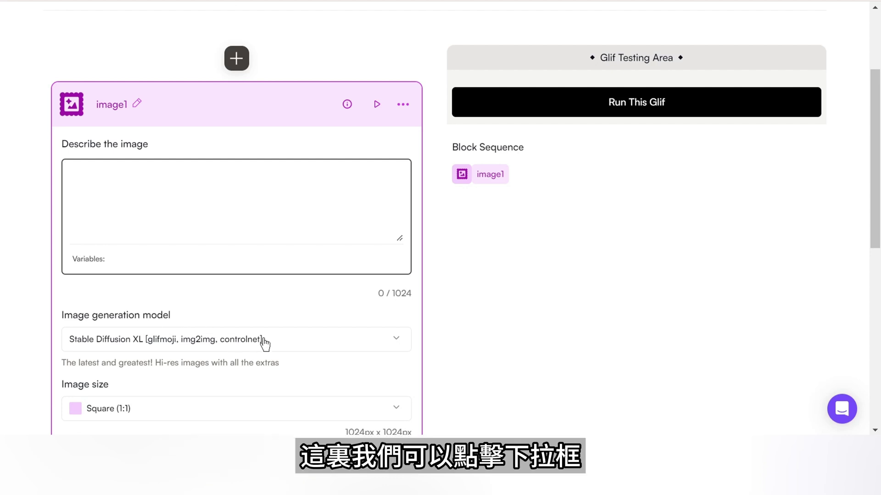
{"action": "left_click", "coordinate": [324, 345]}
{"action": "scroll", "coordinate": [326, 347], "scroll_direction": "down", "scroll_amount": 2}
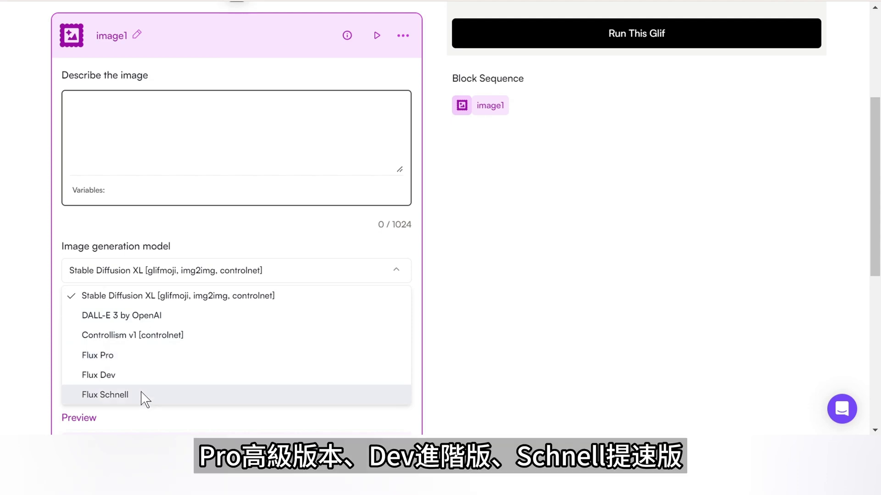
{"action": "left_click", "coordinate": [138, 365]}
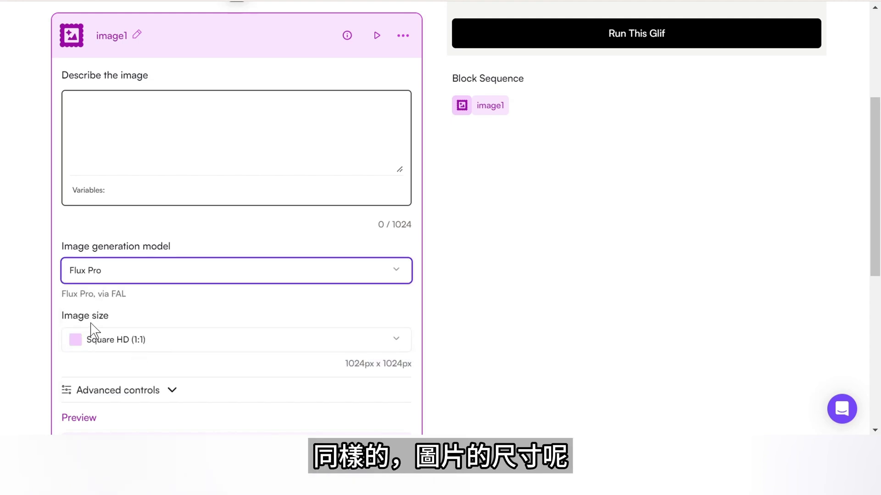
Step: Review the available image sizes and the advanced controls for steps, prompt power, and random or custom seed
{"action": "left_click", "coordinate": [197, 346]}
{"action": "scroll", "coordinate": [228, 257], "scroll_direction": "down", "scroll_amount": 3}
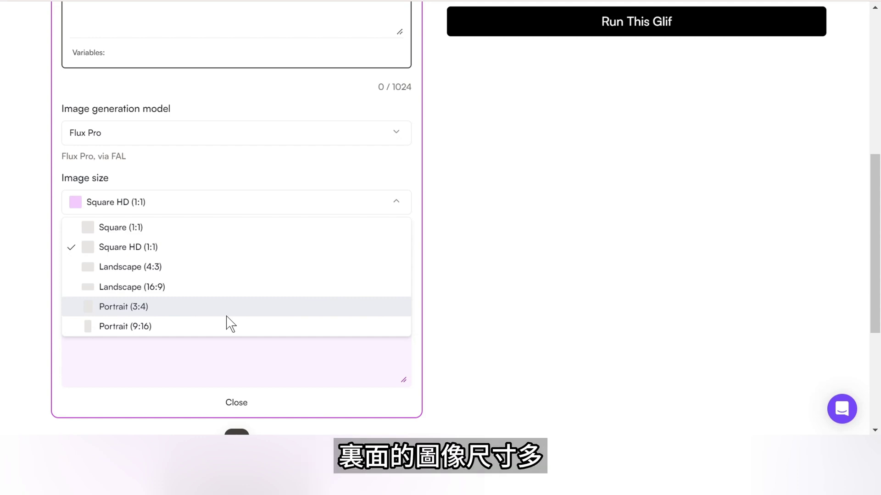
{"action": "left_click", "coordinate": [414, 188]}
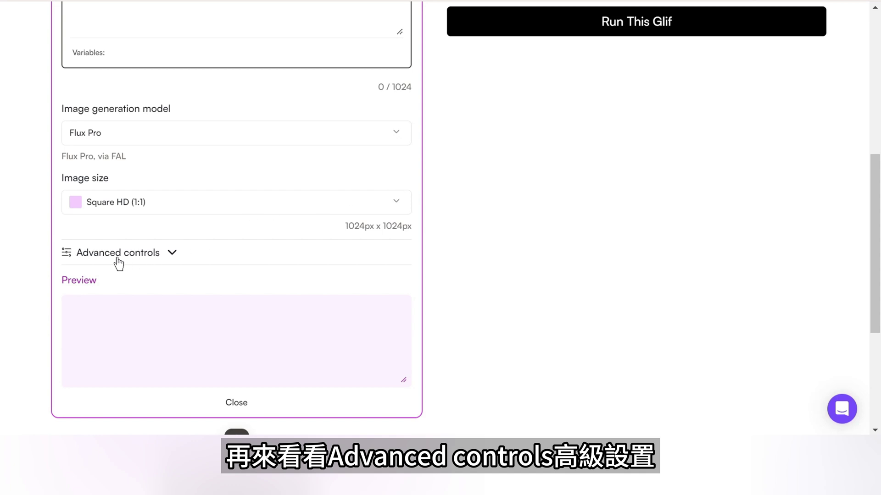
{"action": "left_click", "coordinate": [172, 254]}
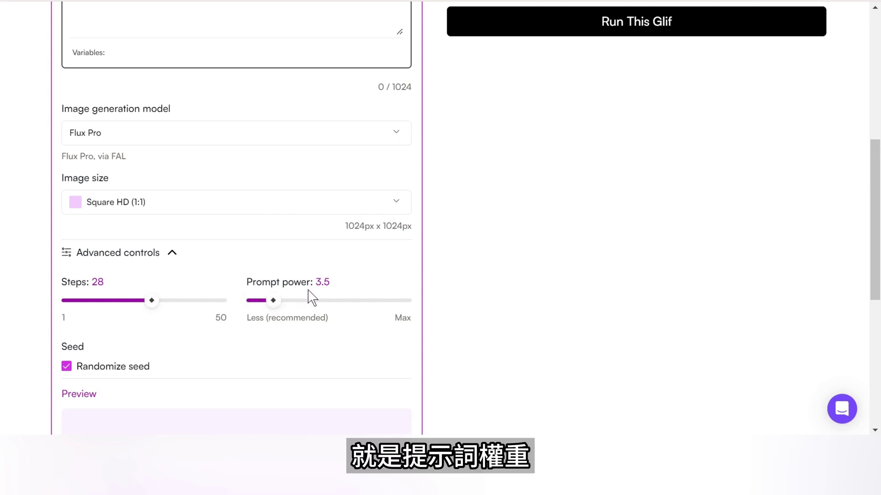
{"action": "left_click", "coordinate": [68, 367]}
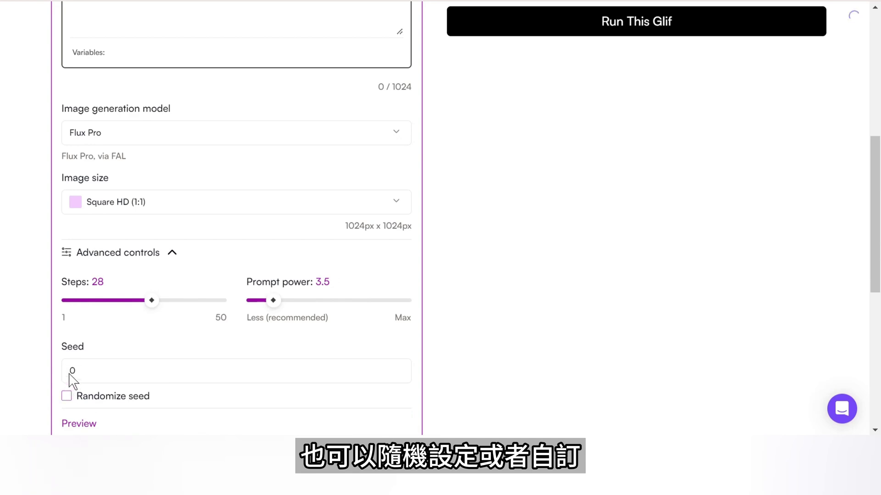
{"action": "left_click", "coordinate": [65, 397]}
Step: Start the image description with: filmic photo of a group of three lady on a street downtown
{"action": "scroll", "coordinate": [409, 356], "scroll_direction": "up", "scroll_amount": 8}
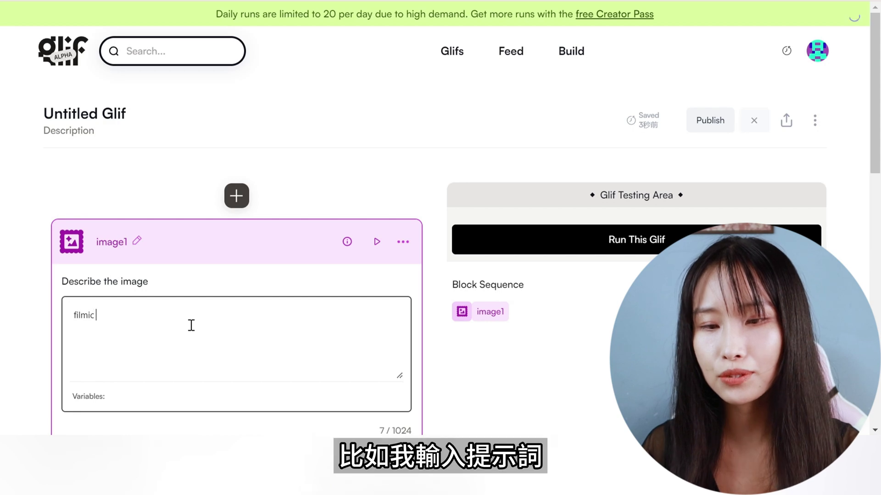
{"action": "type", "text": "photo of a group o"}
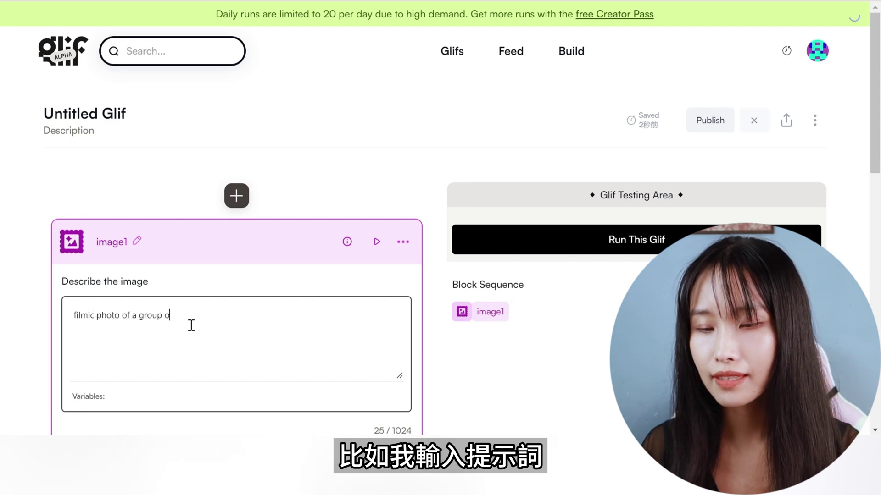
{"action": "type", "text": "f three lady on a street downtown"}
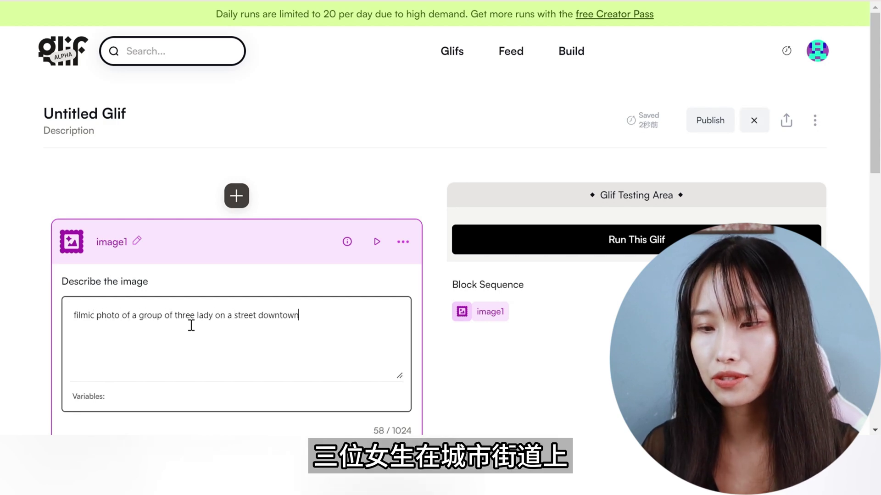
Step: Extend the image description with: ,they are holding their hands up the camera,blurred city space in background,Sony FX9,
{"action": "type", "text": ",they are holding their "}
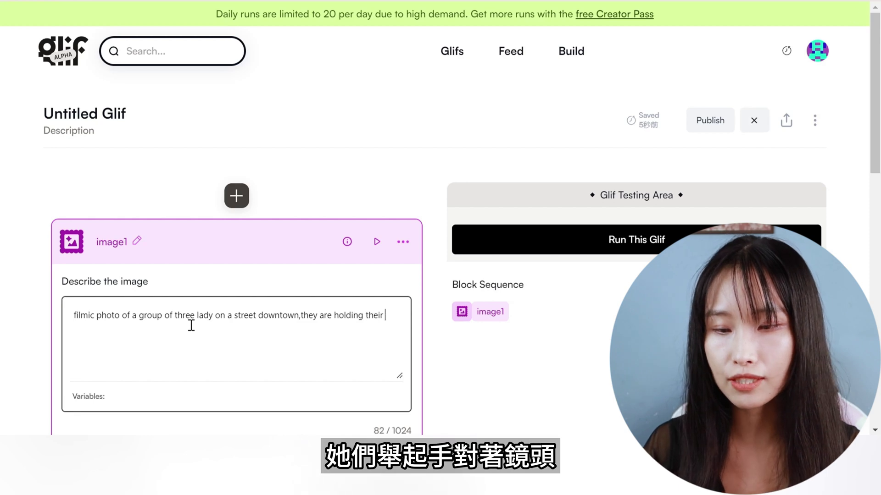
{"action": "type", "text": "hands up the camera,blurre"}
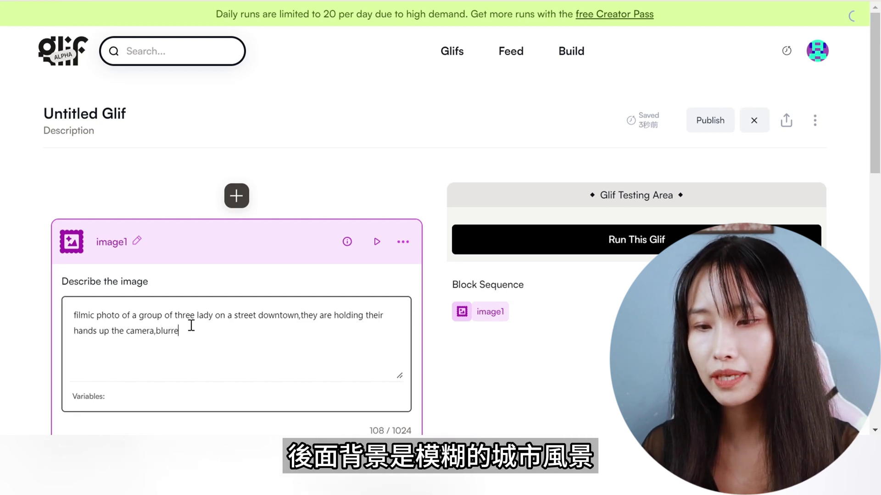
{"action": "type", "text": "d city space in background,Sony"}
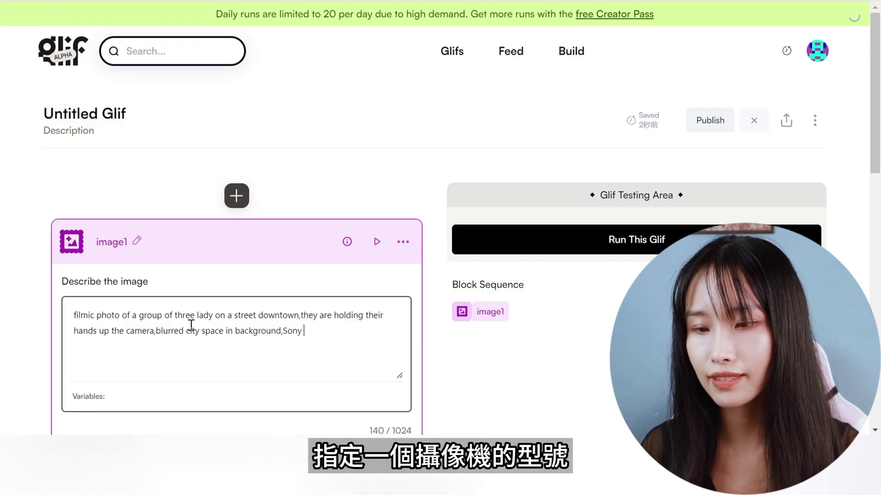
{"action": "type", "text": "FX9,"}
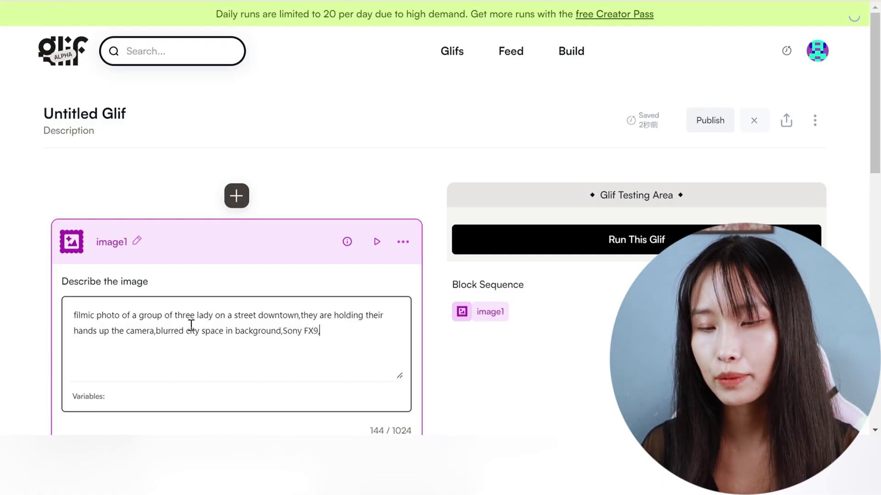
Step: Complete the image description with the lens and style terms: 50mm，f/1.4,cinematic
{"action": "type", "text": "50"}
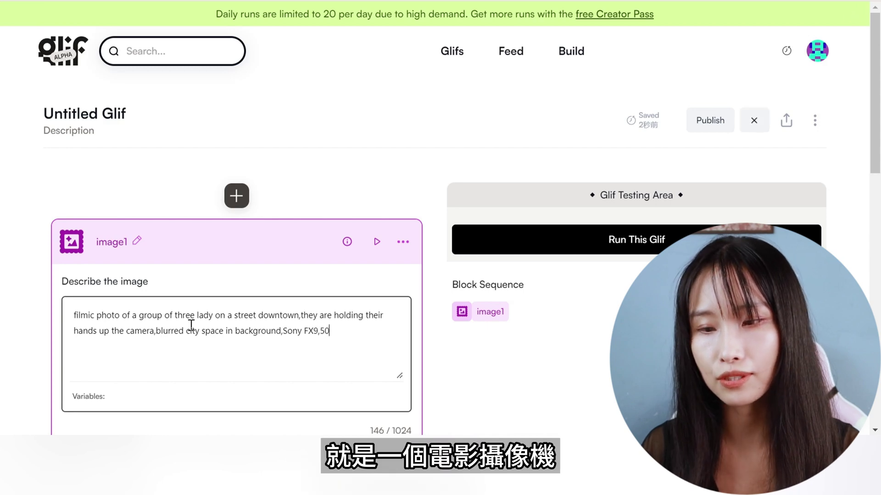
{"action": "type", "text": "MM"}
{"action": "key", "text": "BackSpace"}
{"action": "key", "text": "BackSpace"}
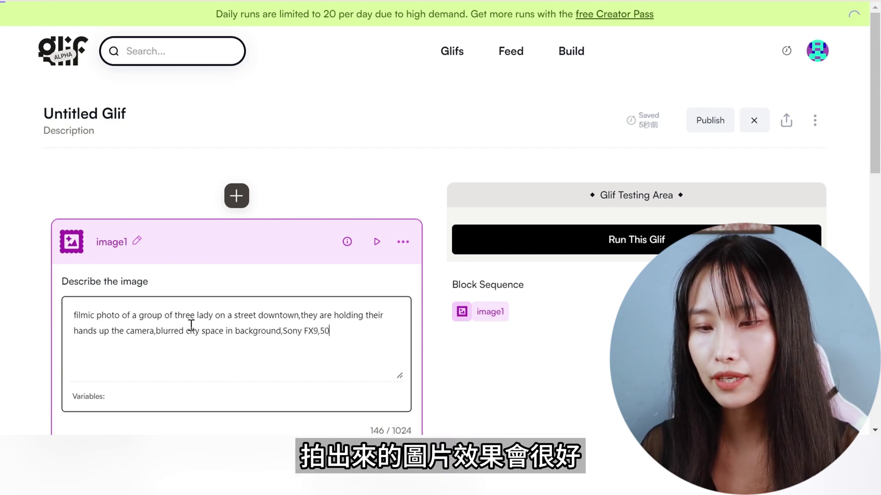
{"action": "type", "text": "MM"}
{"action": "key", "text": "BackSpace"}
{"action": "key", "text": "BackSpace"}
{"action": "type", "text": "mm"}
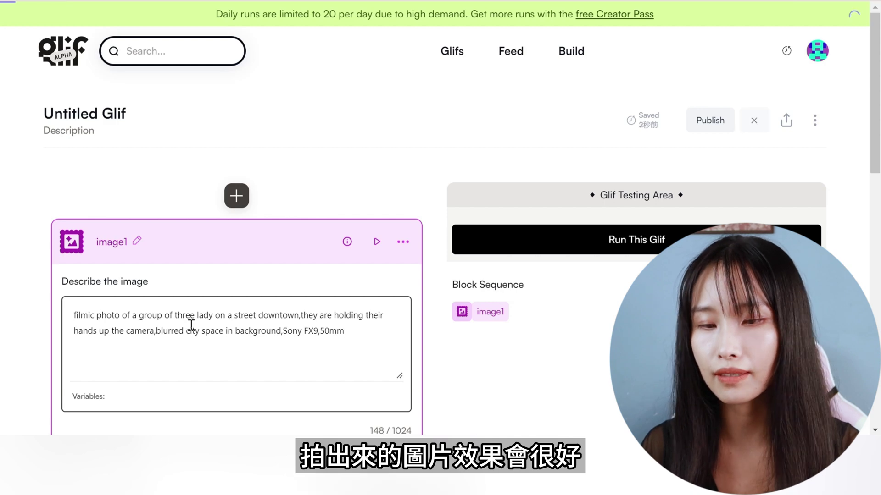
{"action": "type", "text": "，f/1.4"}
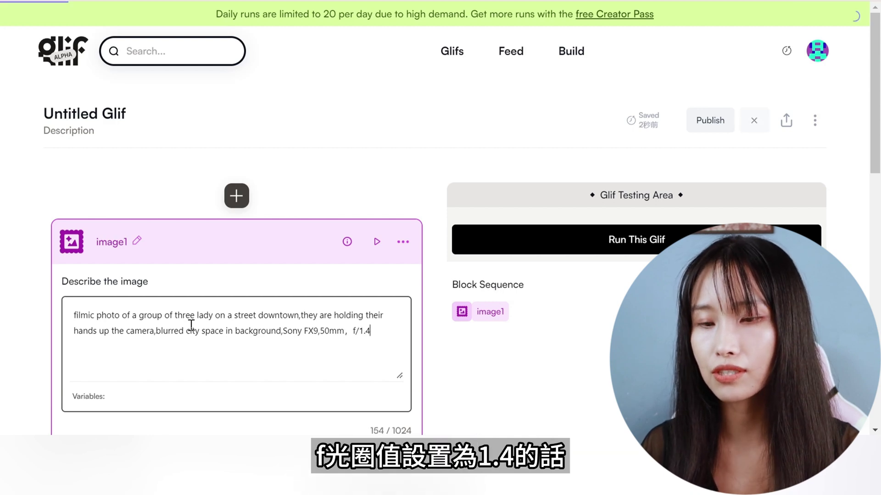
{"action": "type", "text": ",cinem"}
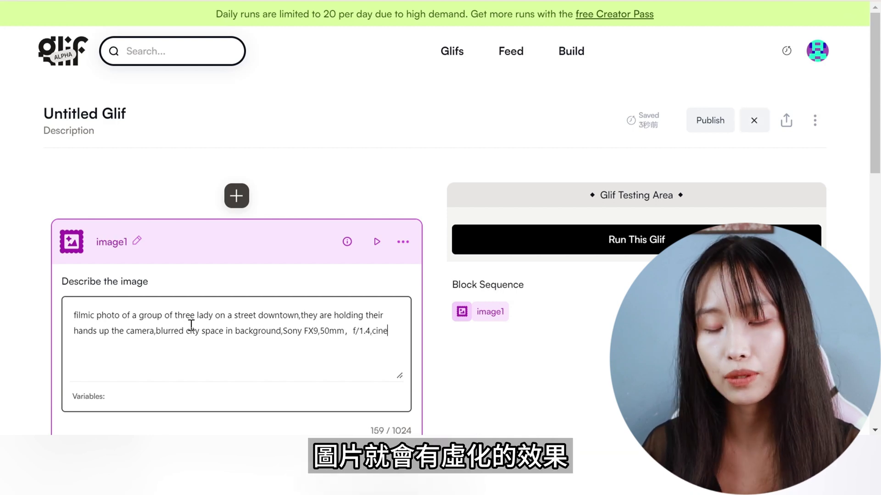
{"action": "type", "text": "atic"}
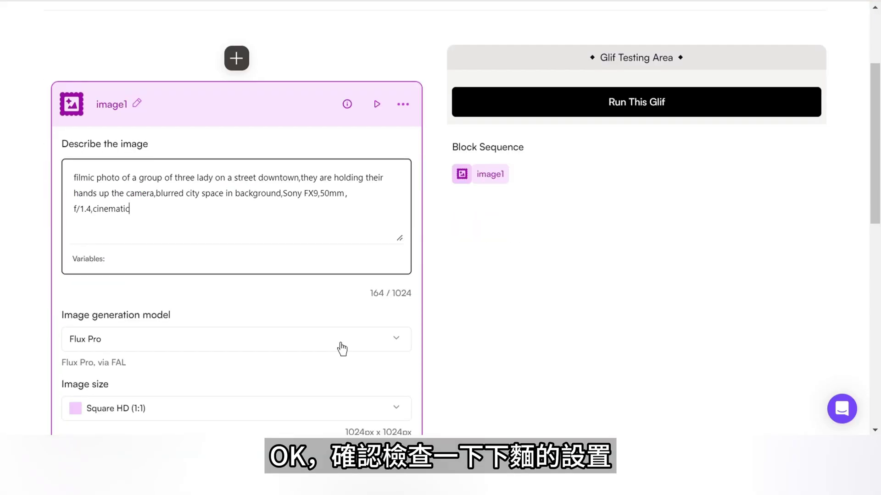
Step: Check the block's model, size and advanced settings, and run the glif to generate the image
{"action": "scroll", "coordinate": [338, 347], "scroll_direction": "down", "scroll_amount": 3}
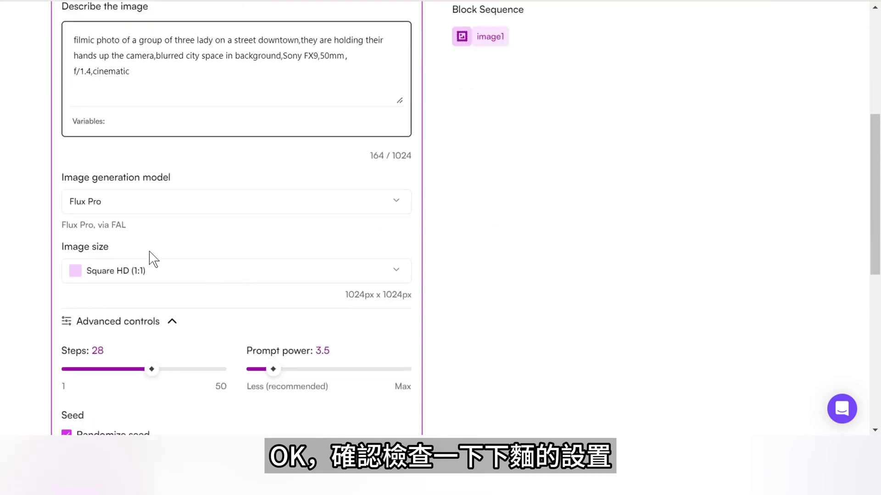
{"action": "scroll", "coordinate": [375, 266], "scroll_direction": "down", "scroll_amount": 6}
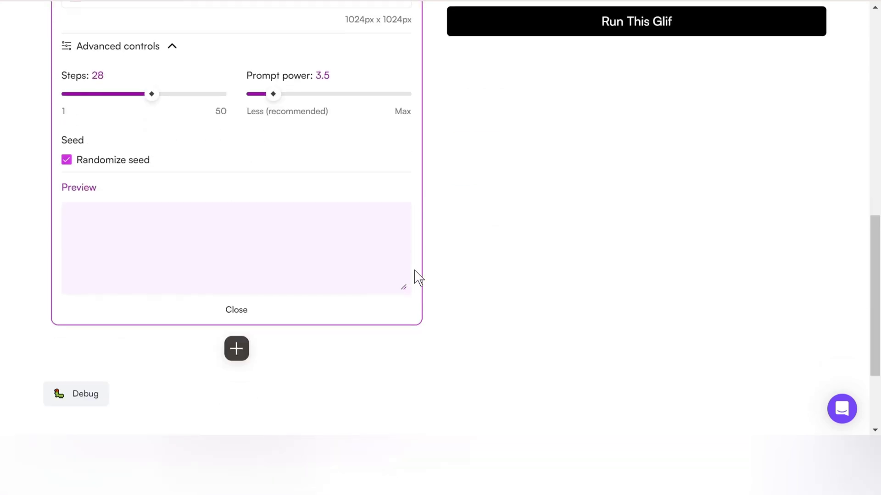
{"action": "scroll", "coordinate": [558, 274], "scroll_direction": "up", "scroll_amount": 10}
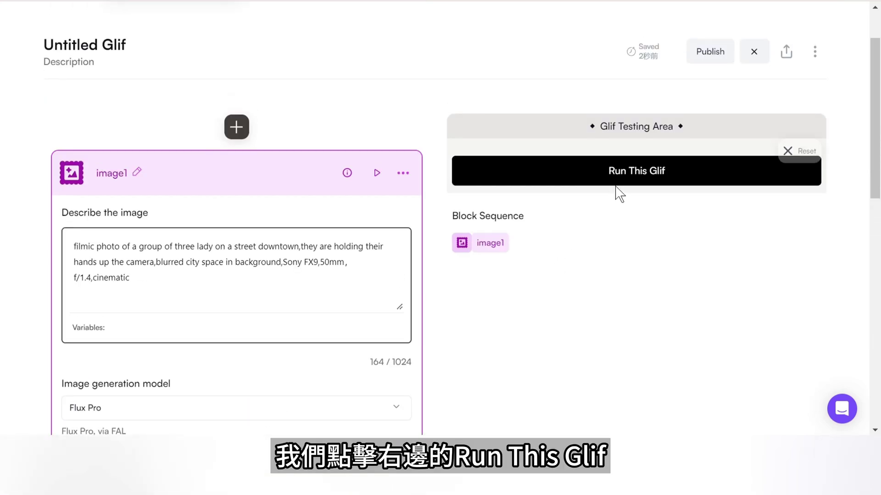
{"action": "left_click", "coordinate": [675, 183]}
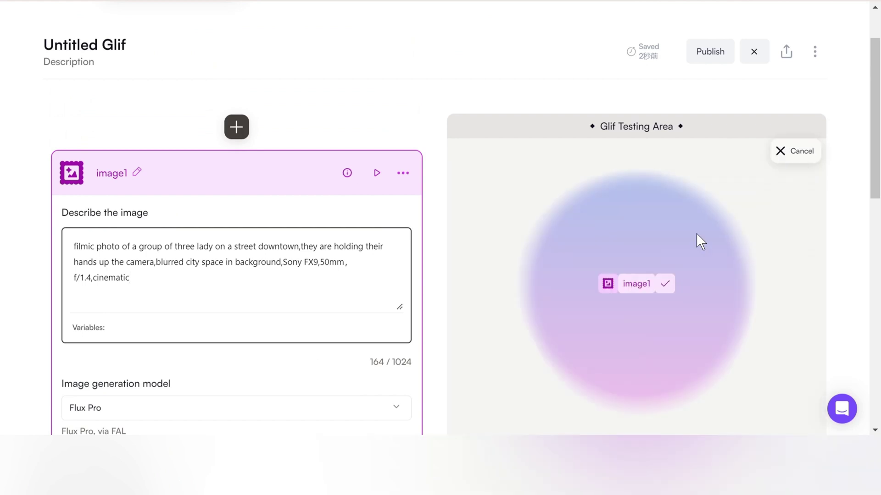
Step: View the generated image of the three women enlarged, close the preview and save the image to disk
{"action": "left_click", "coordinate": [696, 233]}
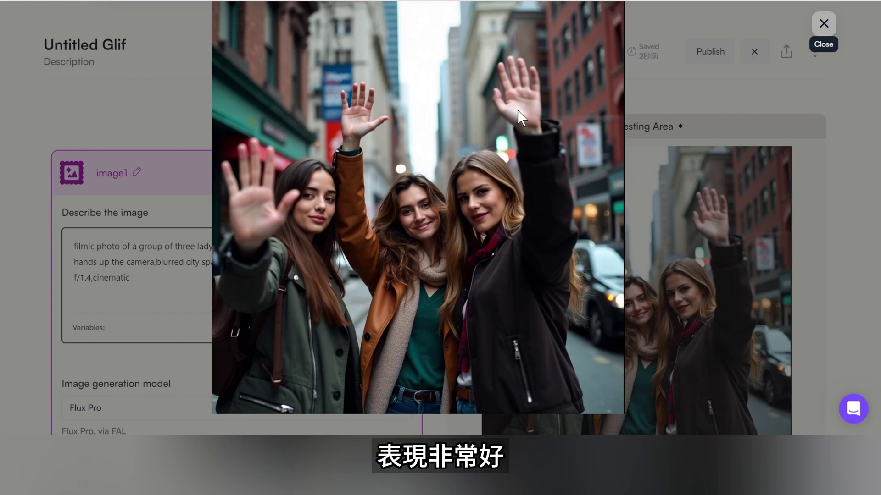
{"action": "left_click", "coordinate": [823, 23]}
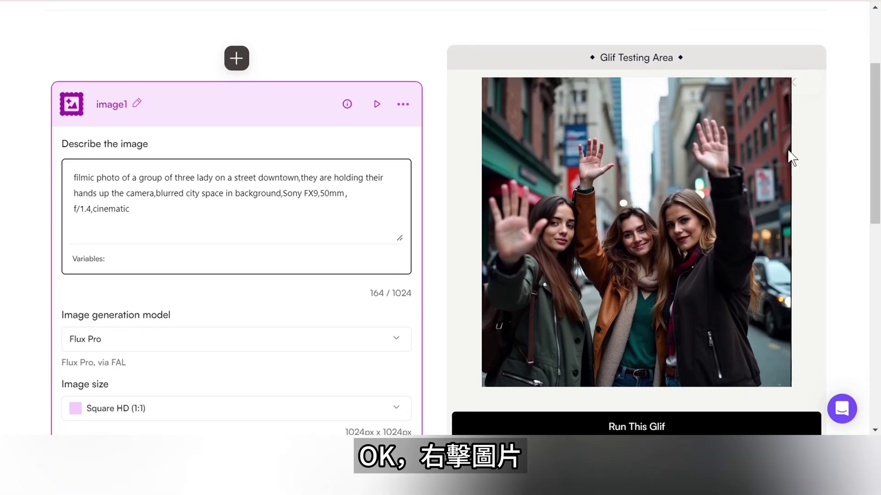
{"action": "right_click", "coordinate": [714, 160]}
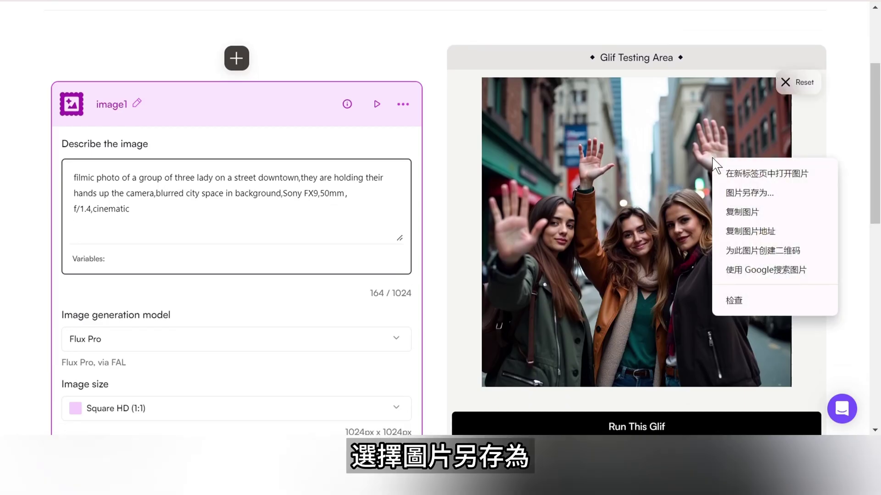
{"action": "left_click", "coordinate": [724, 192]}
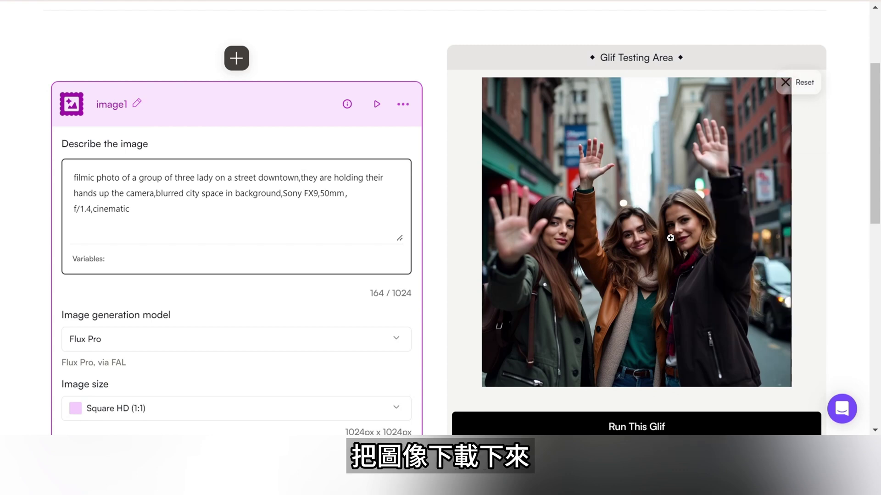
Step: Replace the image description with: low angle view,cinematic film still fast and the furious Porsche super cars with
{"action": "left_click", "coordinate": [338, 224]}
{"action": "key", "text": "ctrl+shift+Left"}
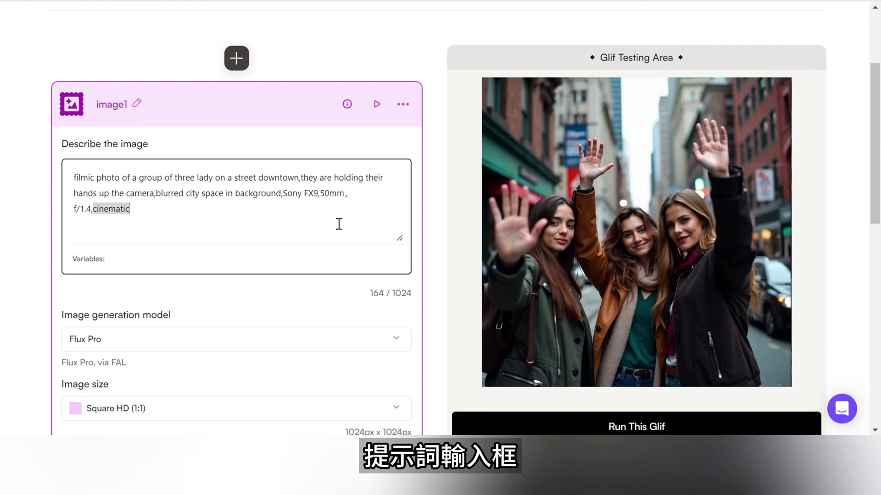
{"action": "key", "text": "ctrl+a"}
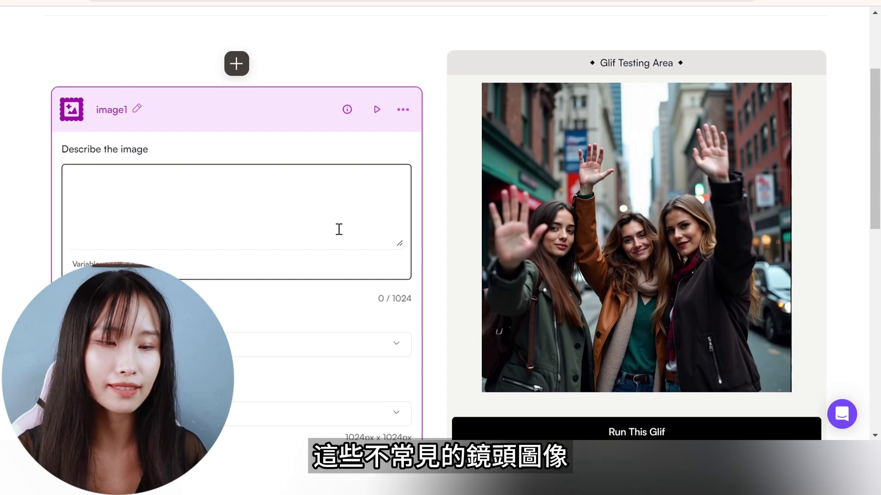
{"action": "type", "text": "low angle"}
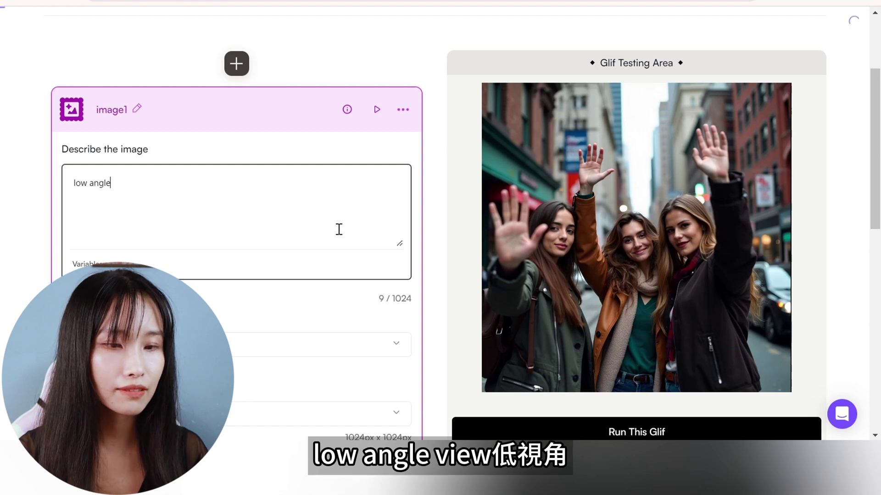
{"action": "type", "text": " view,cinematic film"}
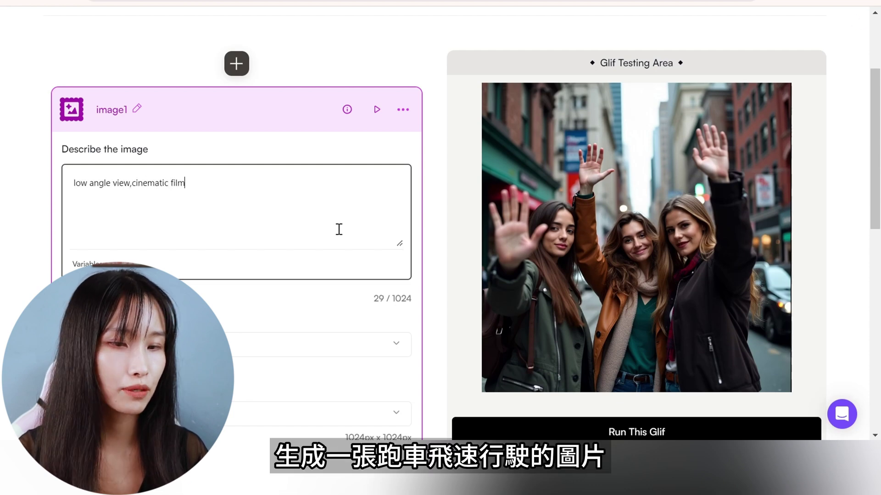
{"action": "type", "text": " still fast and the furious "}
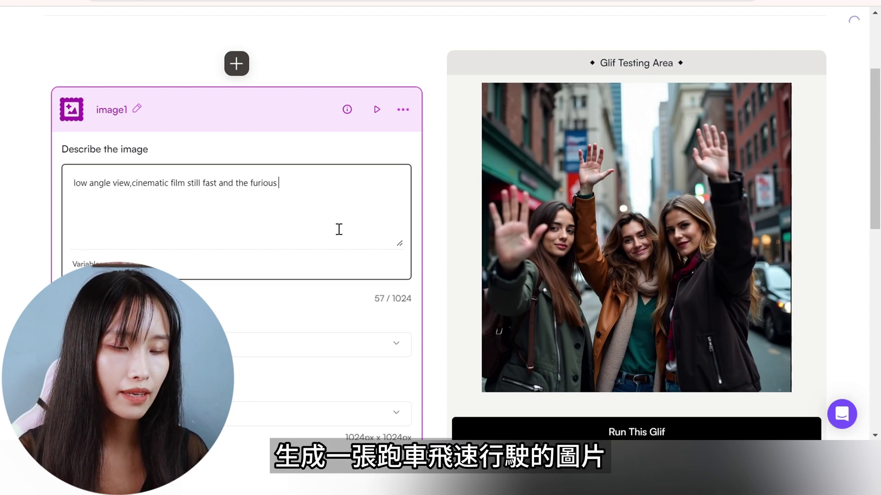
{"action": "type", "text": "Porsche super cars with"}
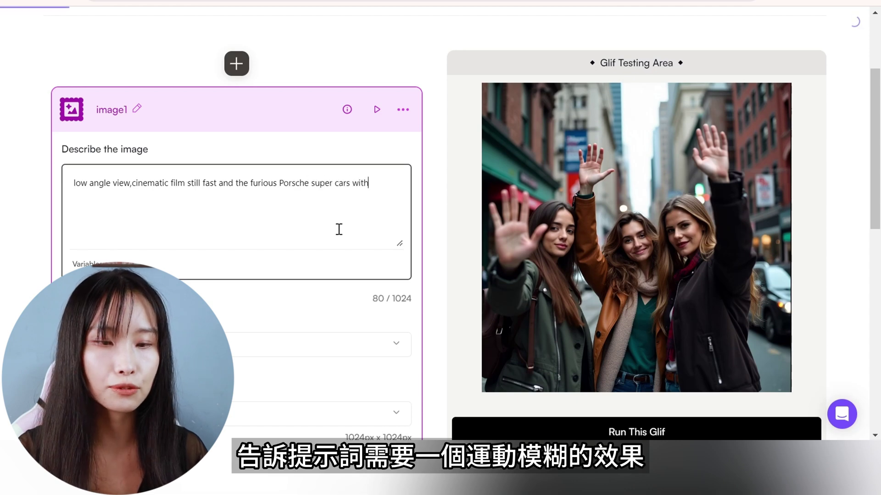
Step: Complete the image description with: body kit,speed,motion blur,fast motion,Tokyo city ai night,light trails,8k,sports photography
{"action": "type", "text": " body kit,speed,motion b"}
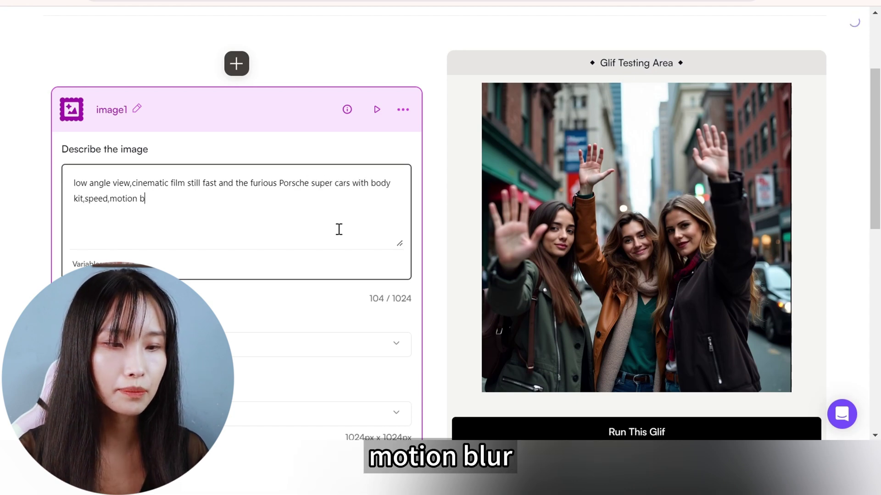
{"action": "type", "text": "lur,fast motion,"}
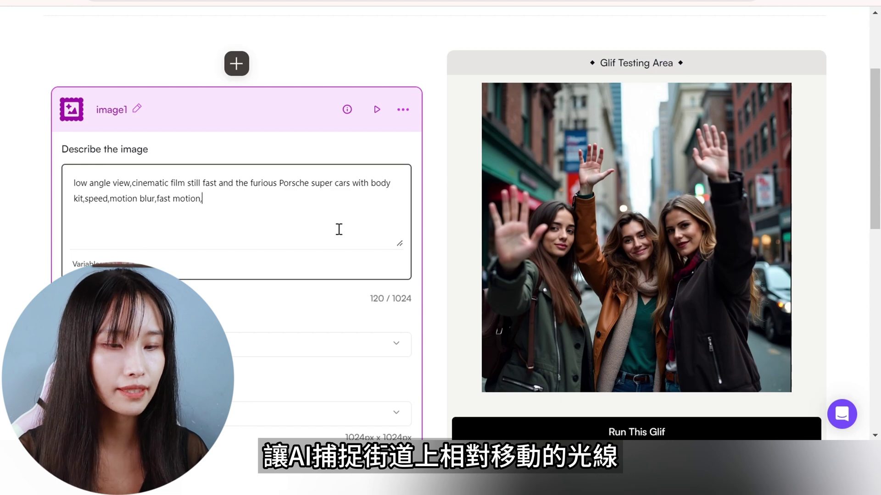
{"action": "type", "text": "Tokyo city ai night,light "}
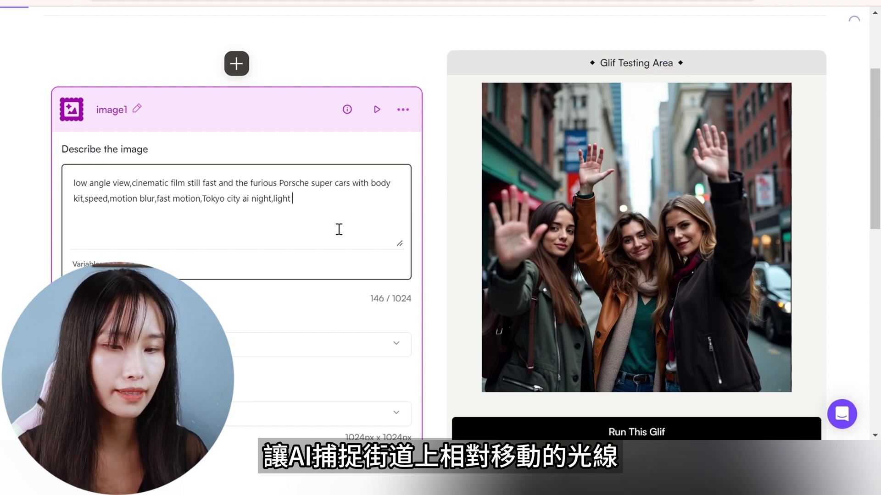
{"action": "type", "text": "trails,8k,s"}
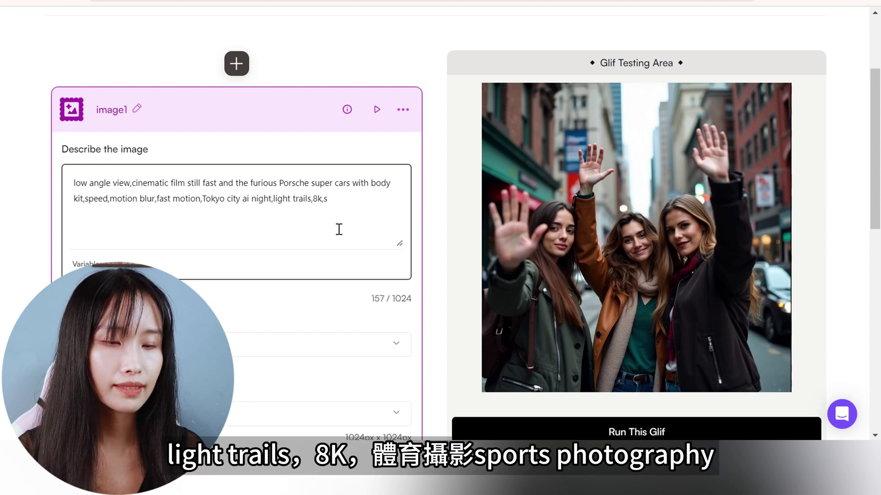
{"action": "type", "text": "ports photograph"}
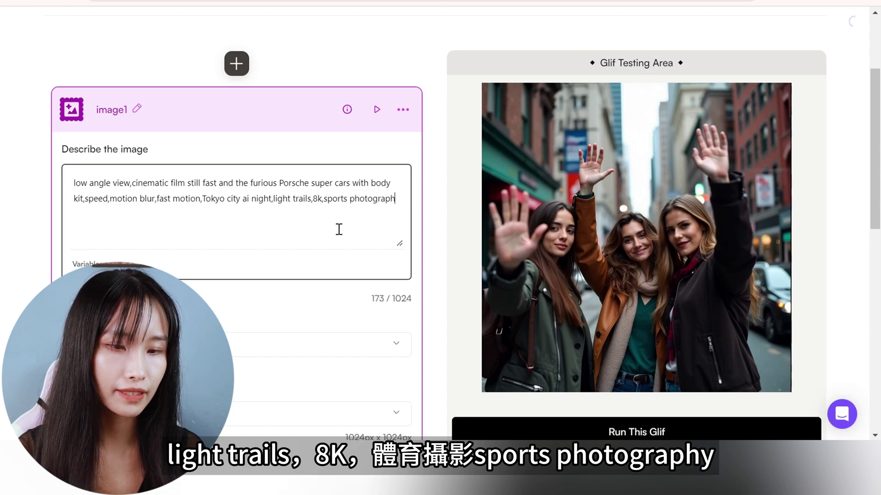
{"action": "type", "text": "y"}
Step: Set the block's image size to Landscape (16:9)
{"action": "scroll", "coordinate": [321, 228], "scroll_direction": "down", "scroll_amount": 3}
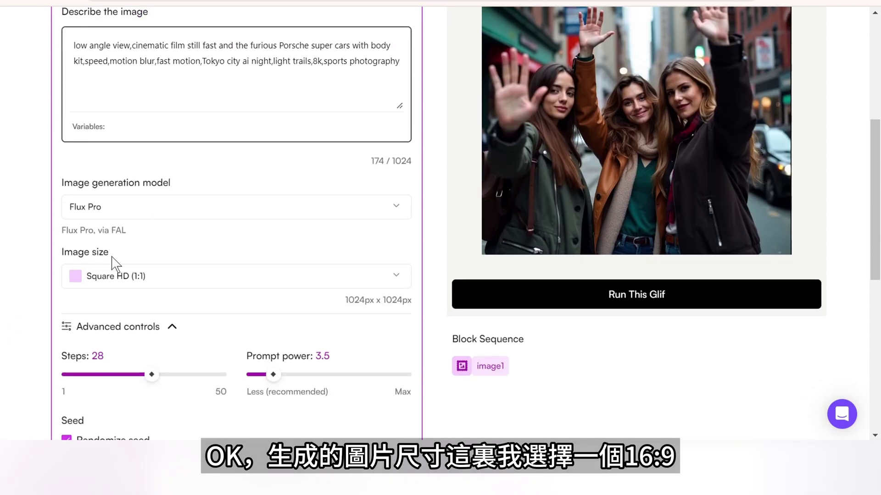
{"action": "left_click", "coordinate": [196, 277]}
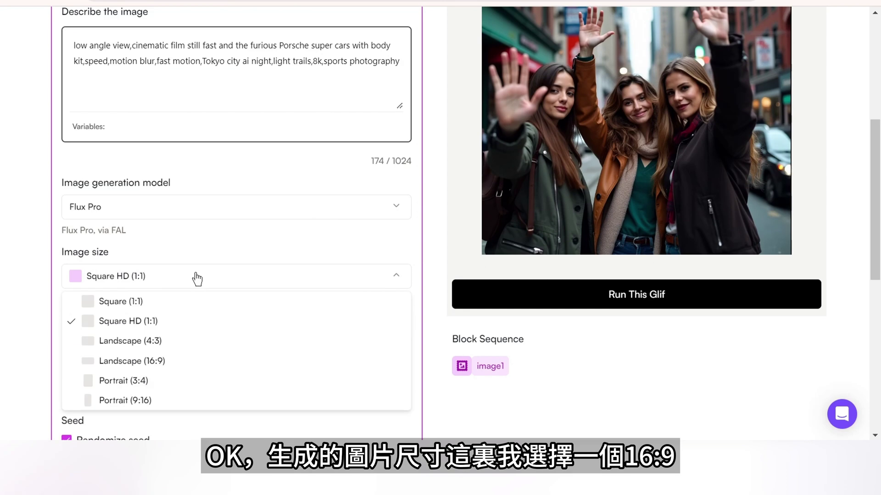
{"action": "left_click", "coordinate": [191, 366]}
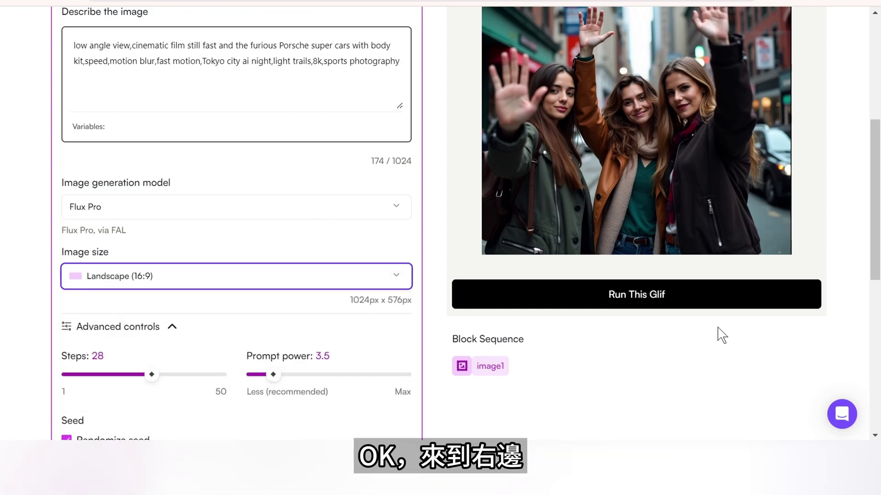
Step: Run the glif to generate the sports car image and save the result to disk
{"action": "scroll", "coordinate": [721, 335], "scroll_direction": "up", "scroll_amount": 2}
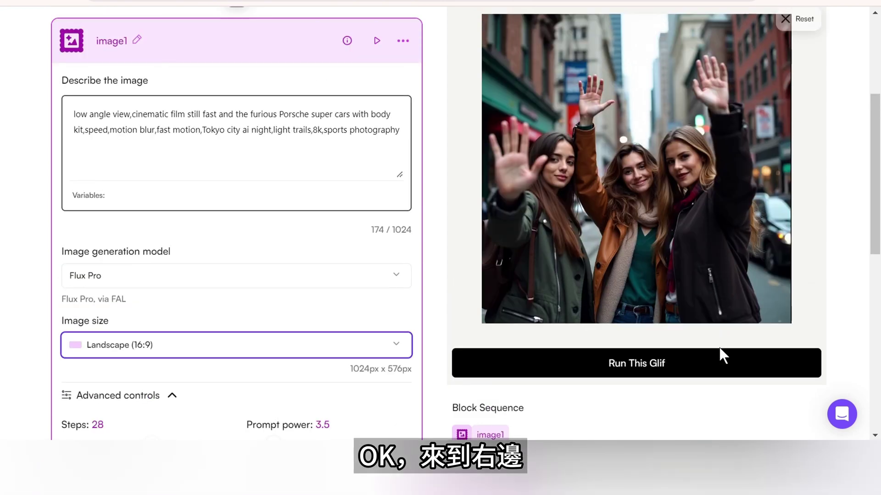
{"action": "left_click", "coordinate": [688, 372]}
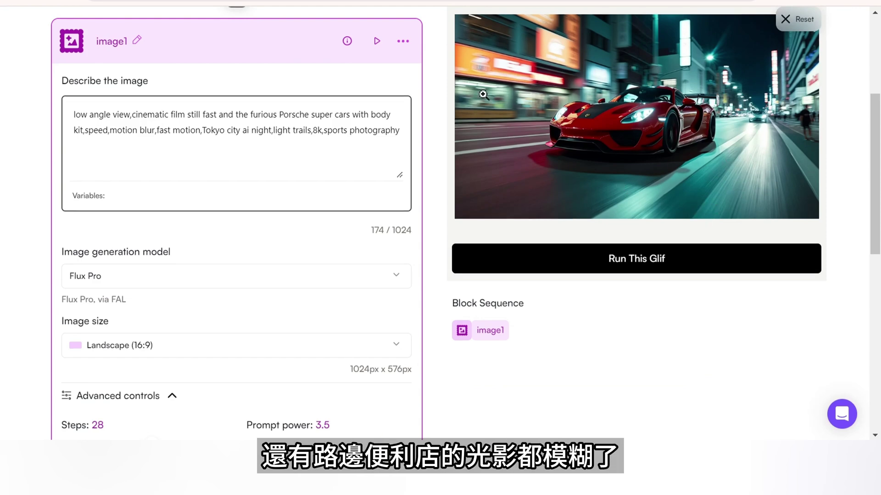
{"action": "right_click", "coordinate": [531, 93]}
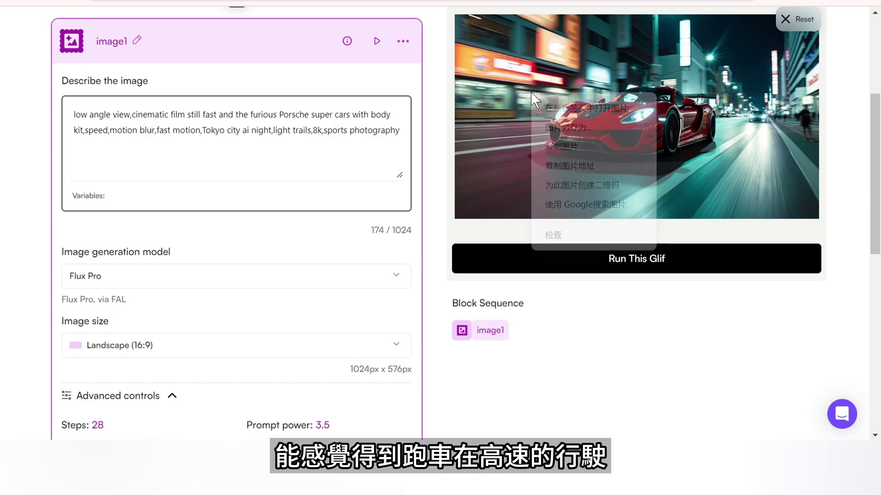
{"action": "left_click", "coordinate": [570, 128]}
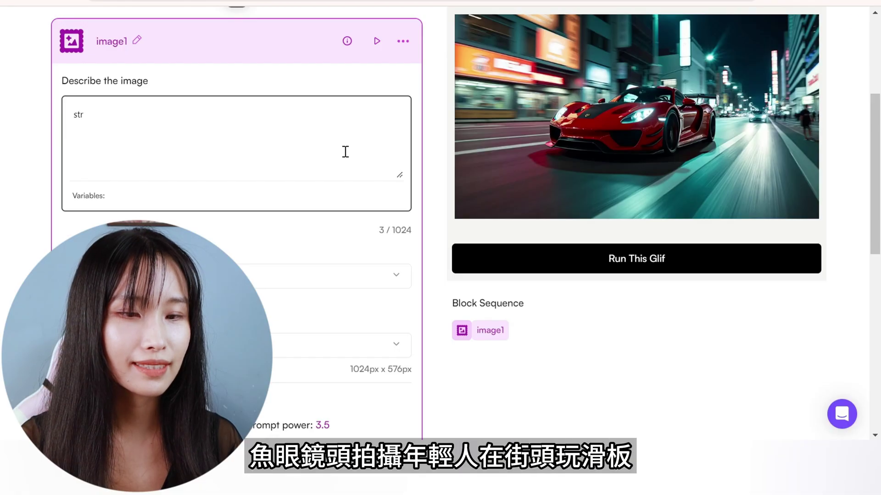
Step: Replace the image description with: street skateboarder caught in a fish eye lens,long exposure capturing motion blur as they glide,backdrop of Tokyo
{"action": "type", "text": "et skateboarder ca"}
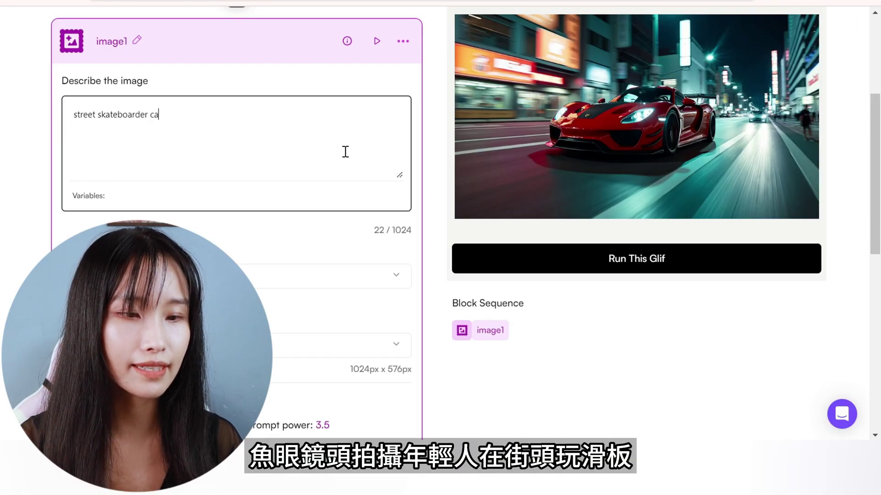
{"action": "type", "text": "ught in a fish eye lens,long exposure capturing motion blur as they"}
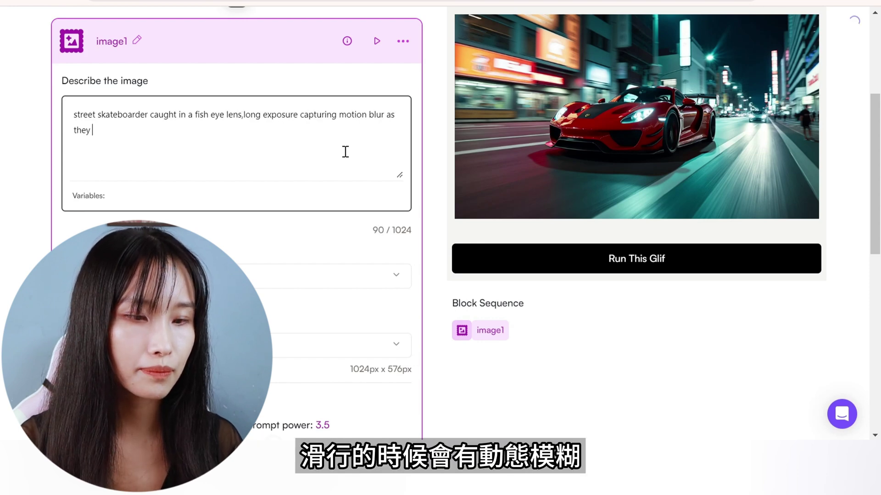
{"action": "type", "text": " glide,backdrop of Tokyo"}
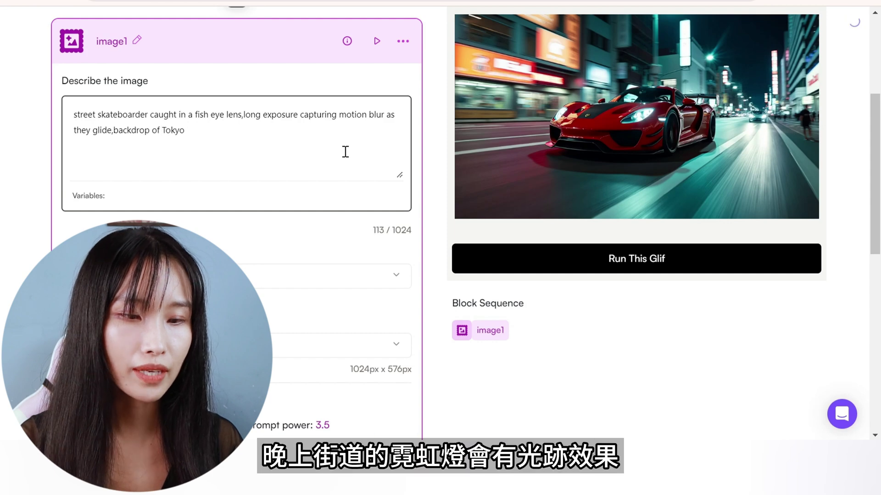
Step: Complete the image description with: city at night with vibrant light trails cinematic film still,aesthetic,8k sports photography
{"action": "type", "text": " city at night with vibr"}
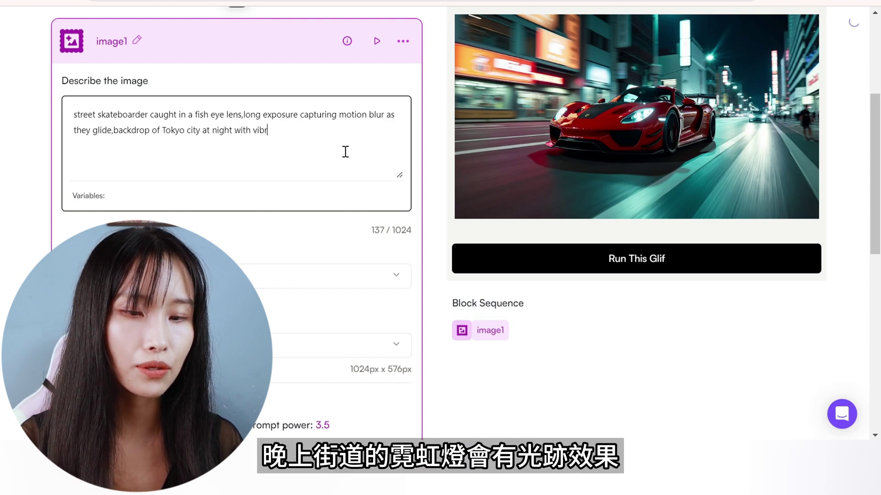
{"action": "type", "text": "ant light trails cinematic film still,"}
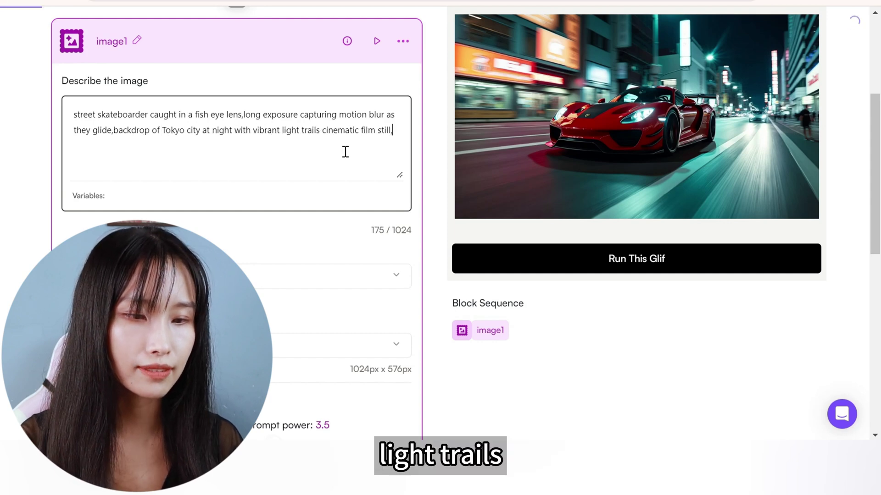
{"action": "type", "text": "aesthetic,8k"}
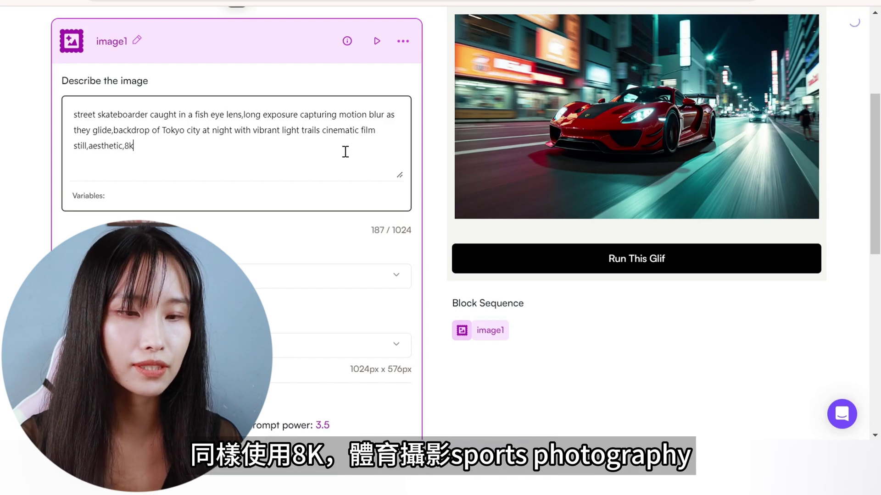
{"action": "type", "text": " sports photography"}
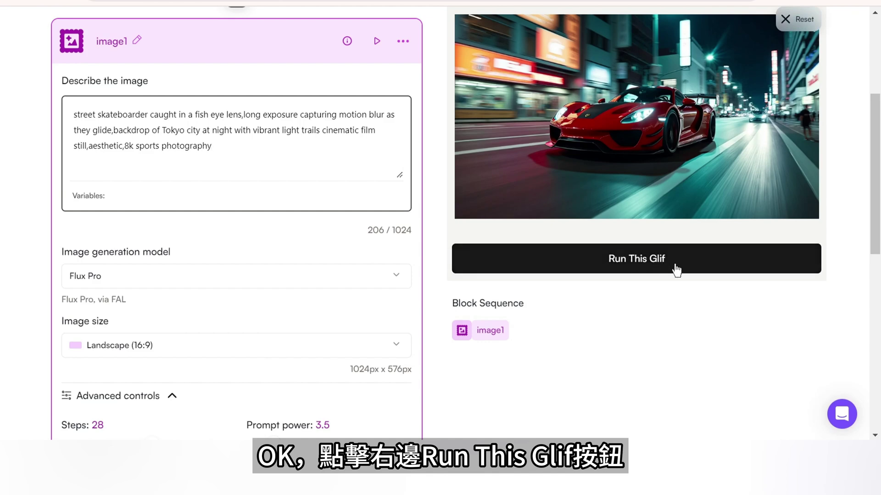
Step: Run the glif twice to generate skateboarder images, then inspect the second result and save it to disk
{"action": "left_click", "coordinate": [674, 266]}
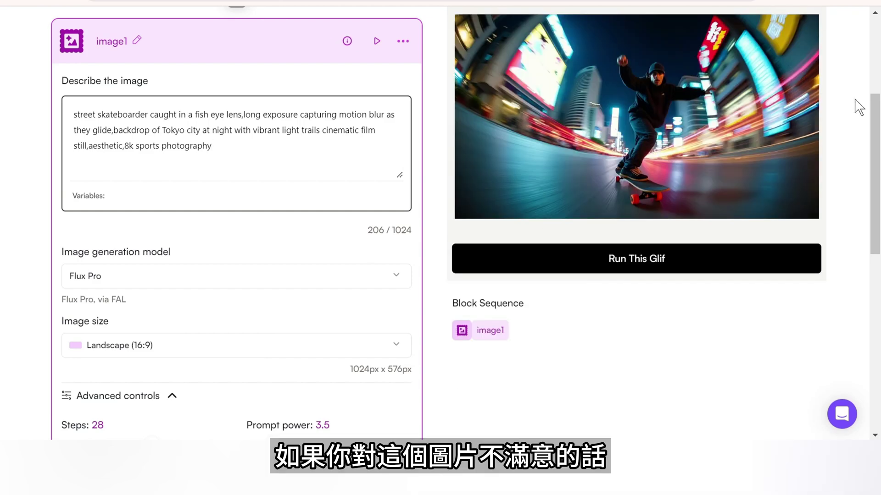
{"action": "left_click", "coordinate": [645, 276]}
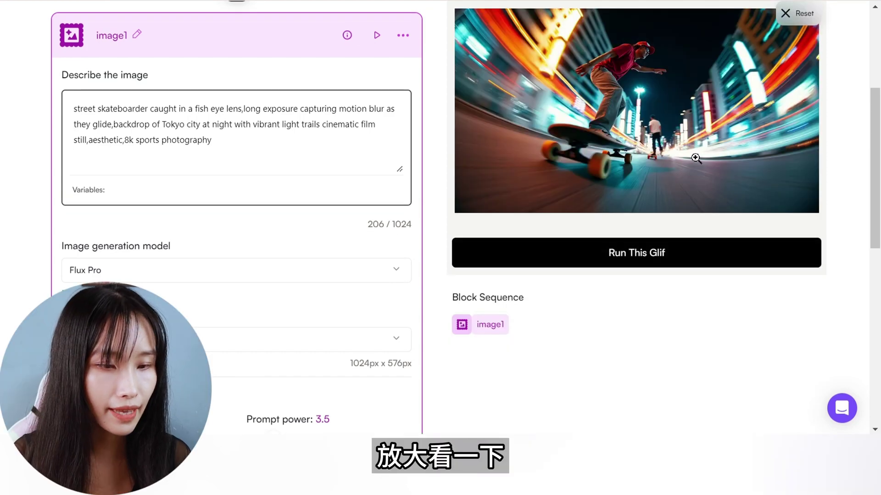
{"action": "left_click", "coordinate": [695, 159]}
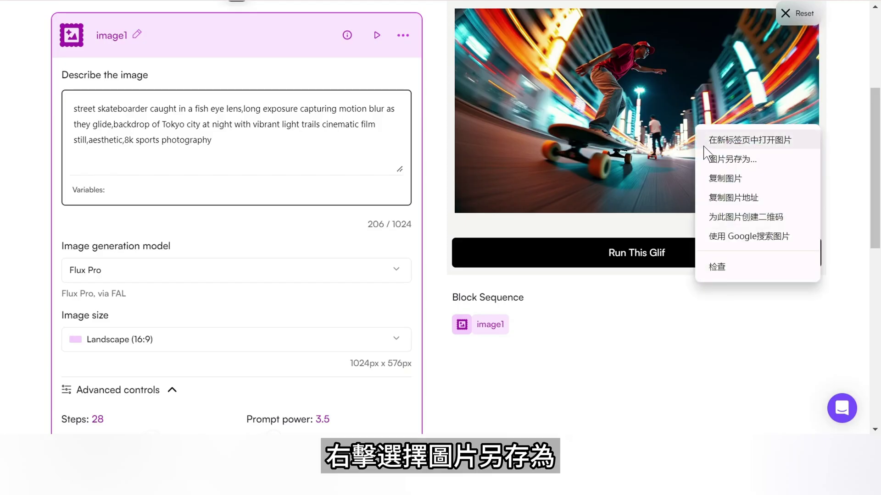
{"action": "left_click", "coordinate": [709, 159]}
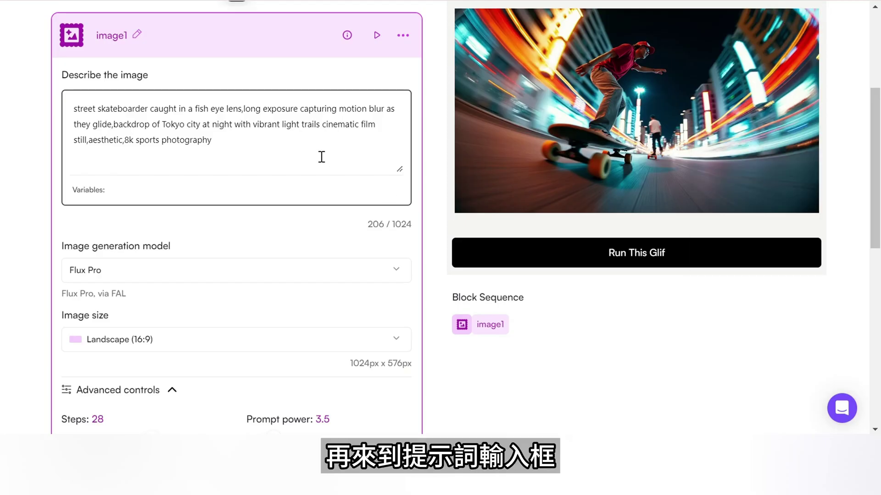
Step: Replace the image description with: a bird made of spaghetti
{"action": "key", "text": "ctrl+a"}
{"action": "key", "text": "BackSpace"}
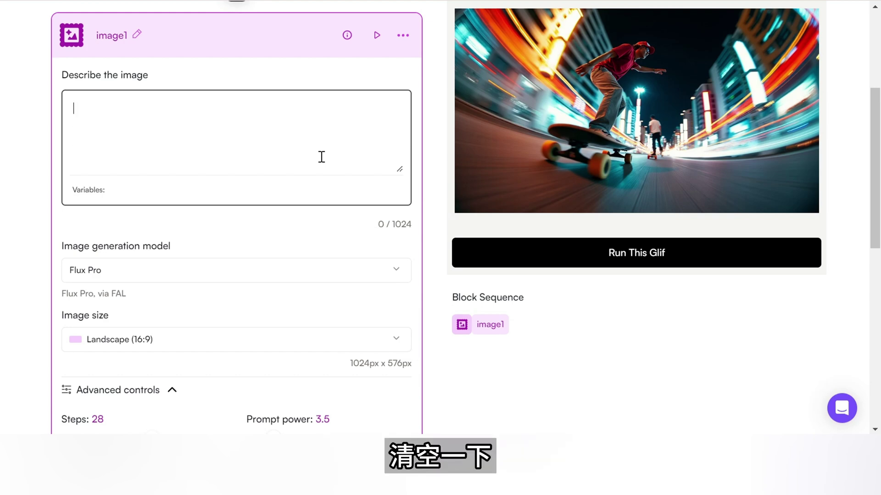
{"action": "type", "text": "a bir"}
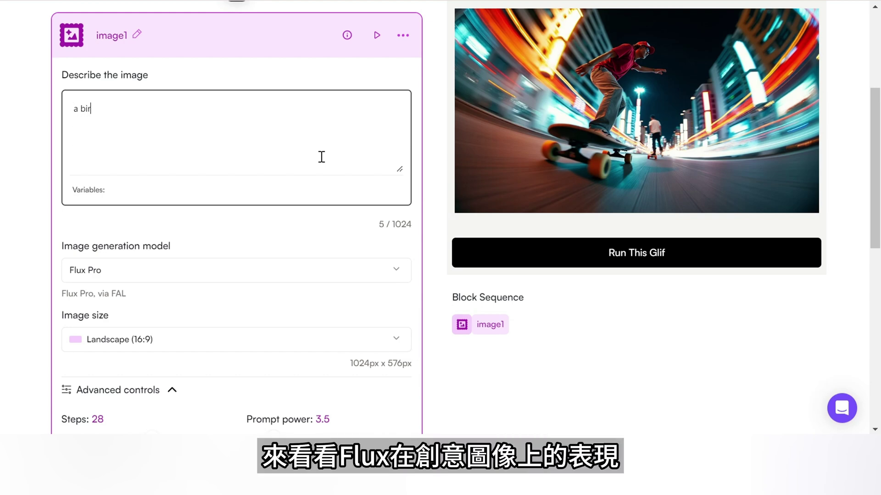
{"action": "type", "text": "d made of sp"}
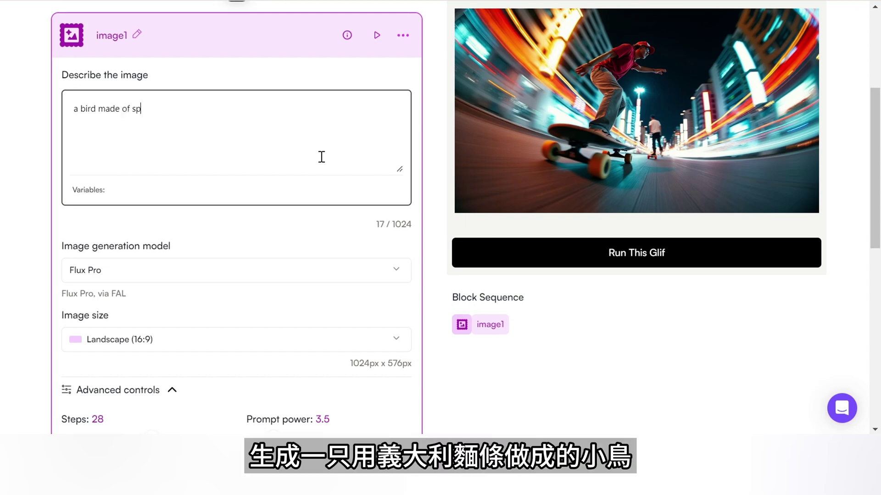
{"action": "type", "text": "aghetti"}
Step: Run the glif to generate the spaghetti bird image and view the result enlarged
{"action": "left_click", "coordinate": [665, 258]}
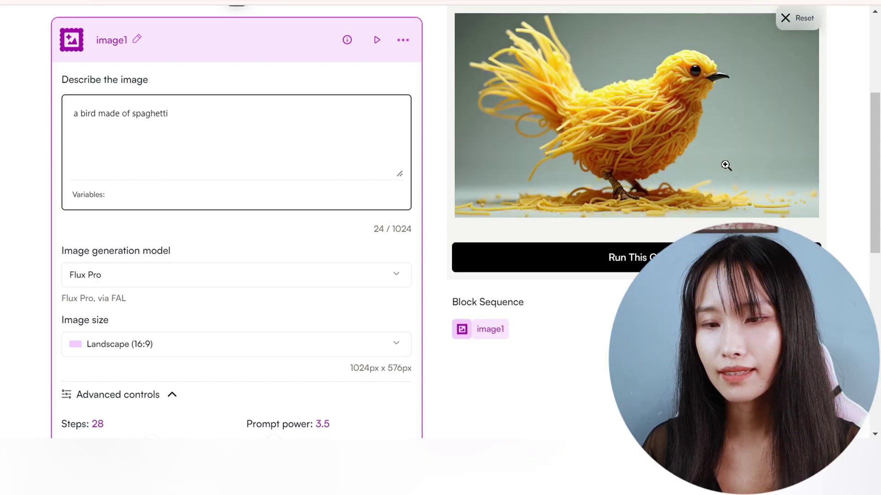
{"action": "left_click", "coordinate": [736, 168]}
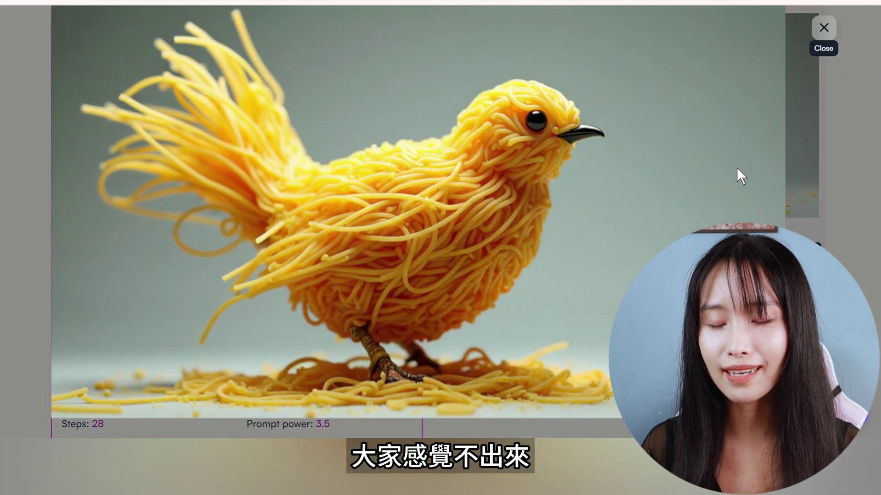